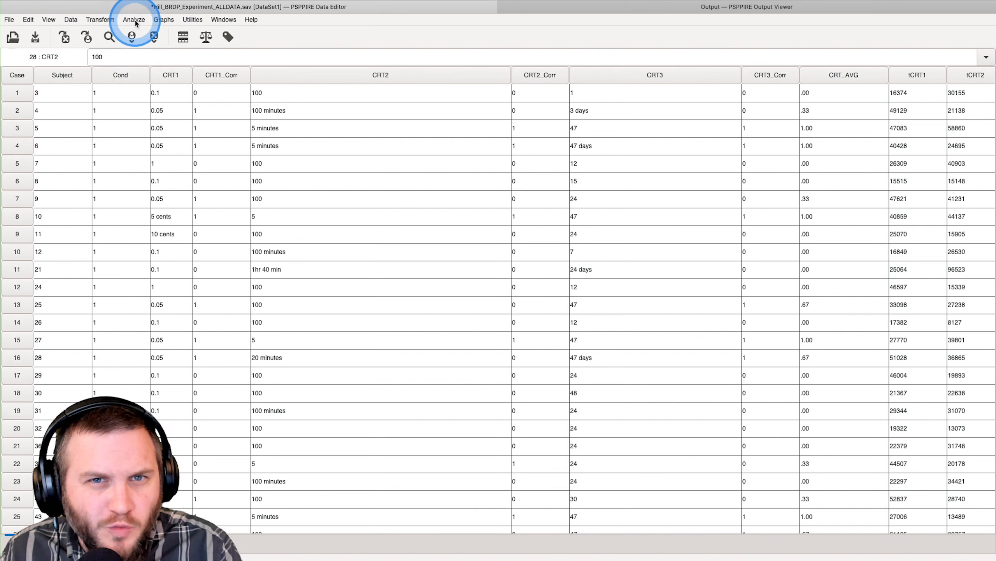
Open the Frequencies analysis, enlarge its dialog to view all variables and statistics options, and close it
left_click(135, 22)
mouse_move(177, 32)
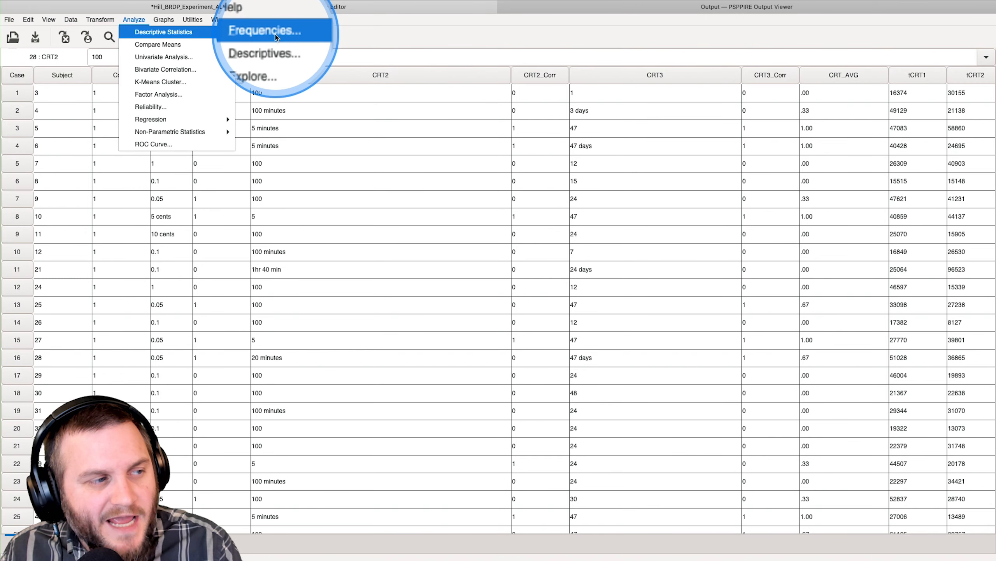
left_click(275, 33)
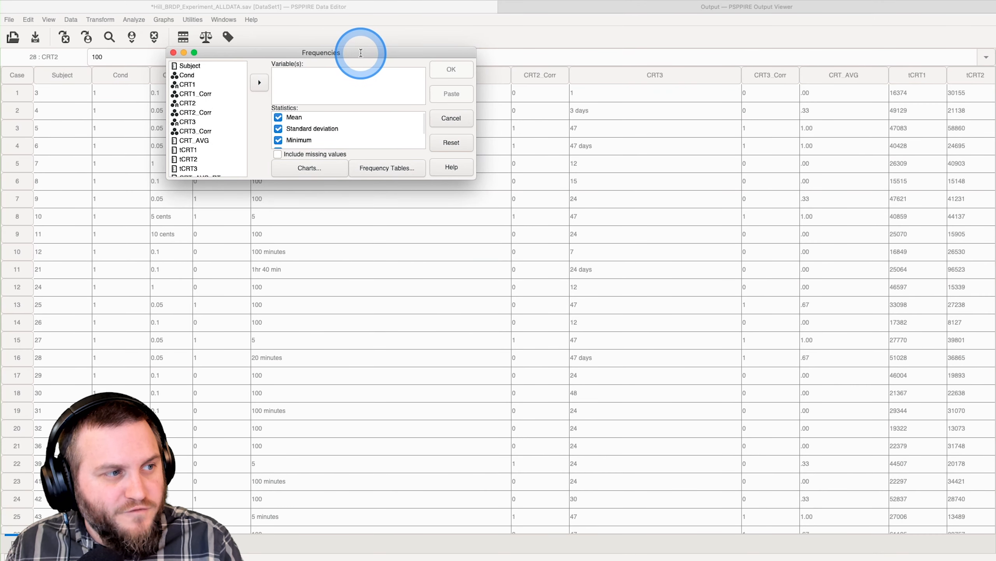
left_click_drag(362, 52, 412, 81)
left_click_drag(527, 207, 826, 481)
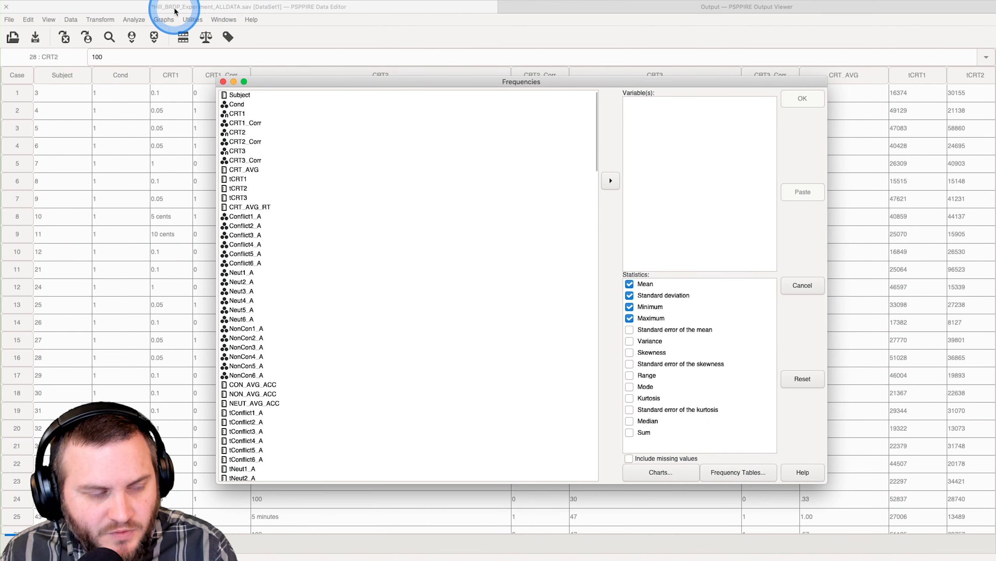
left_click(223, 82)
Open the Descriptives analysis, enlarge its dialog to examine the available variables and statistics, and close it
left_click(135, 20)
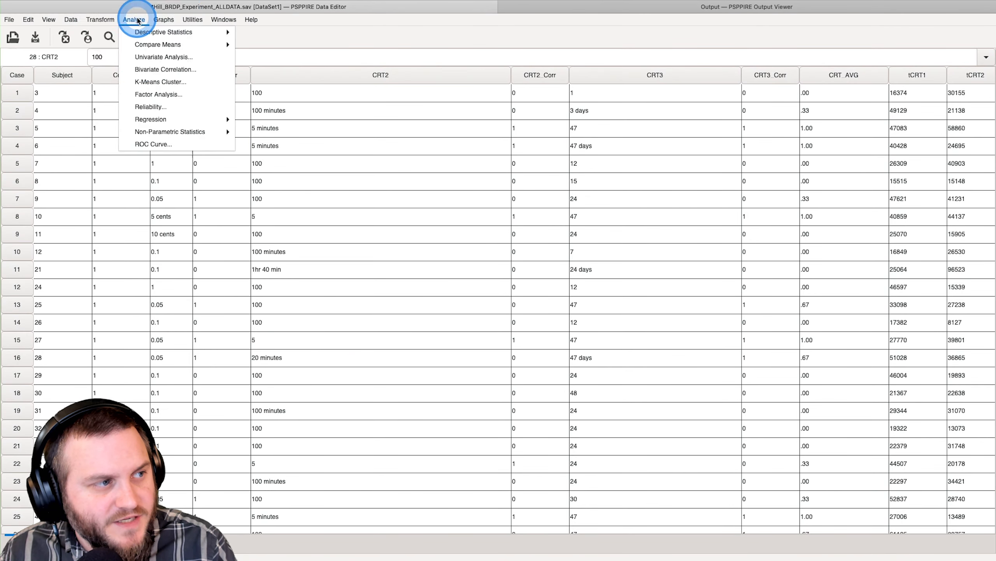
left_click(273, 45)
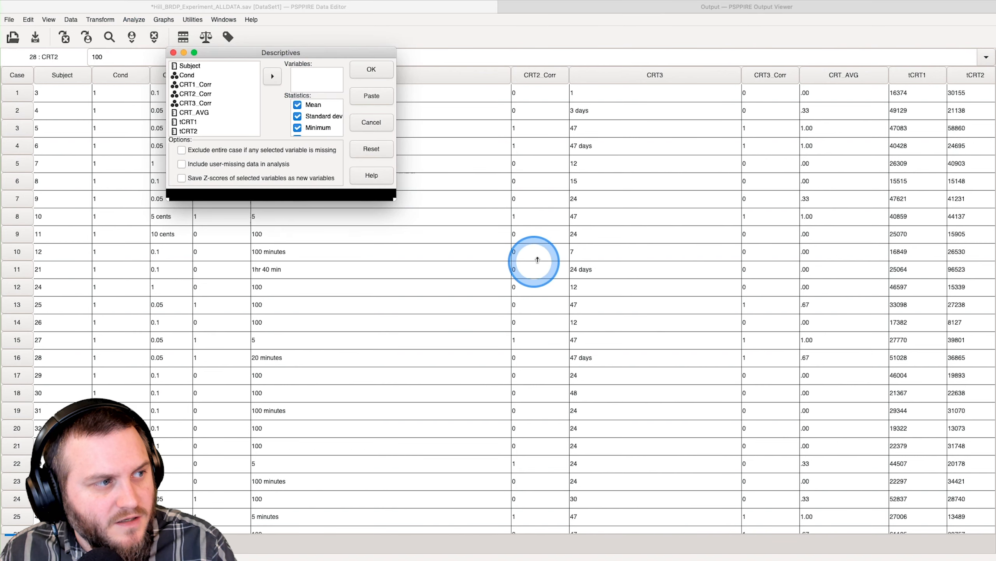
left_click_drag(394, 198, 741, 455)
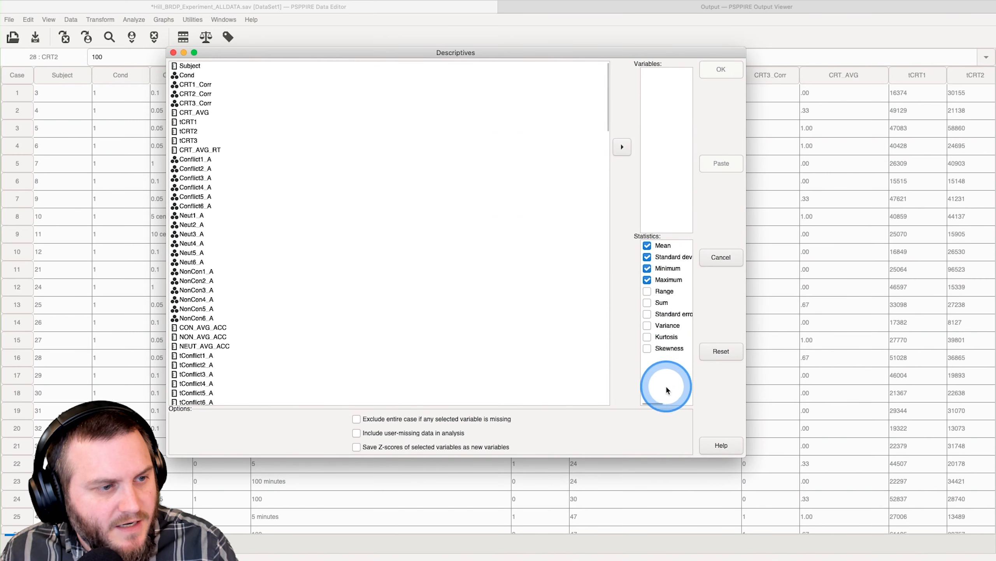
scroll(655, 340, "left", 5)
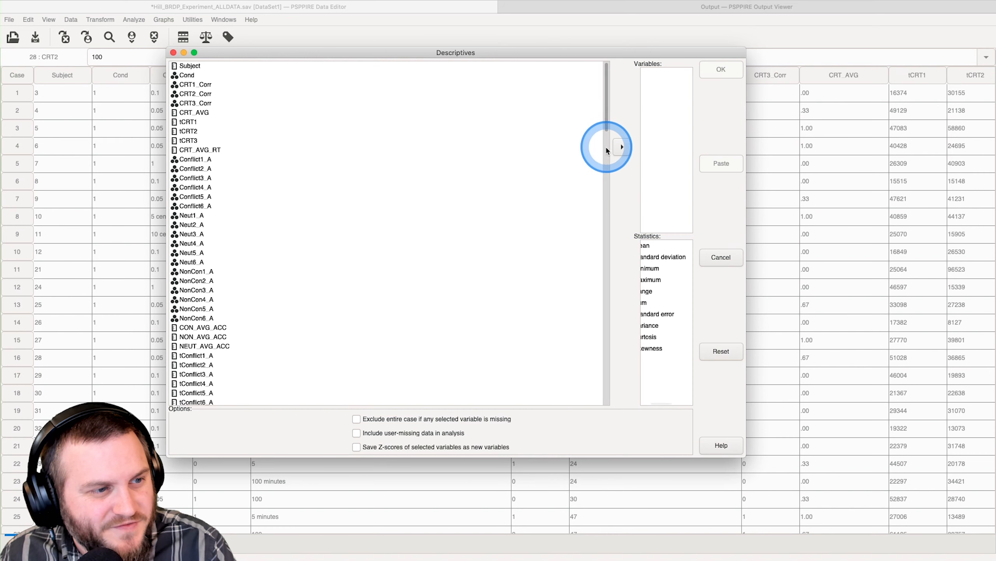
scroll(432, 208, "down", 15)
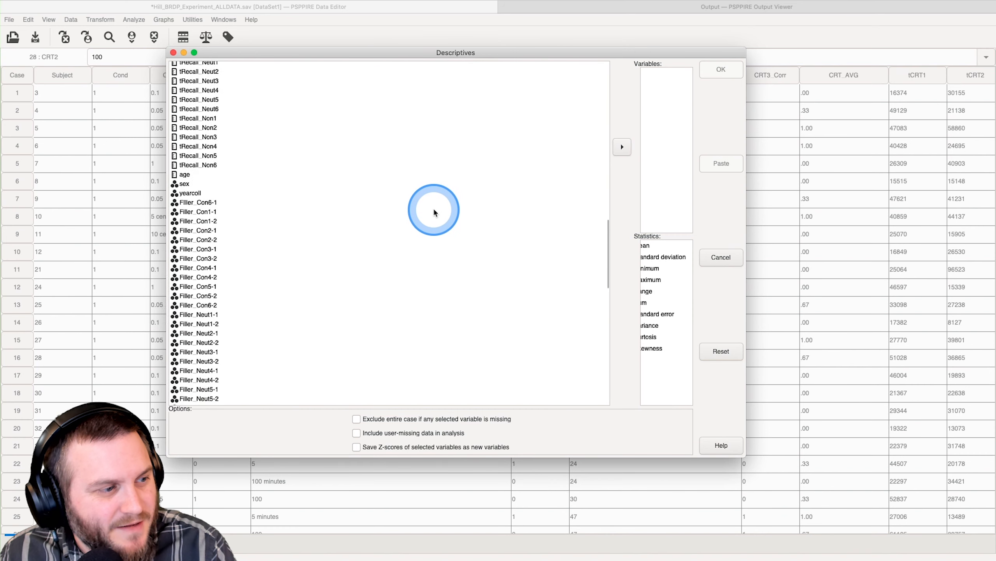
scroll(433, 207, "down", 10)
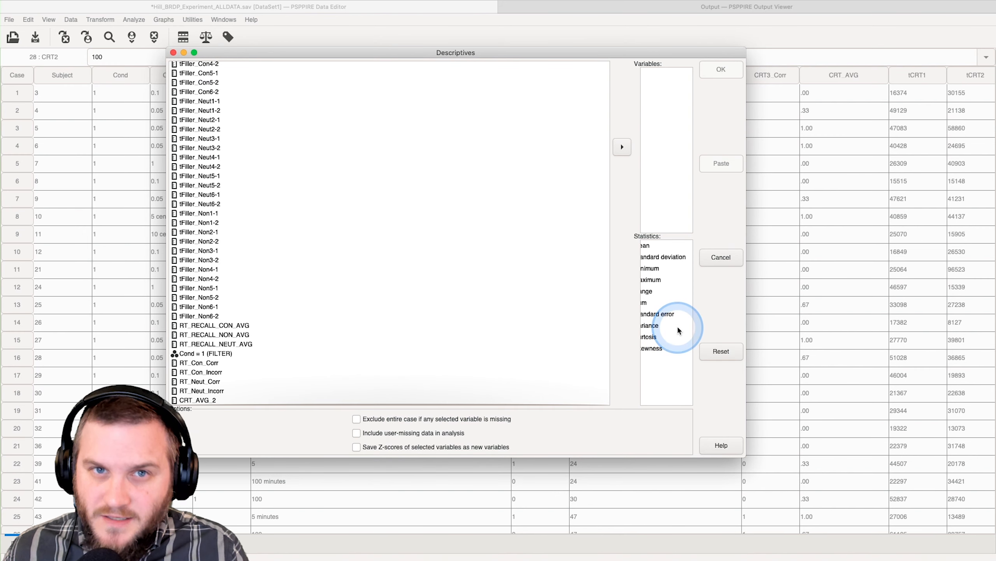
scroll(680, 314, "left", 2)
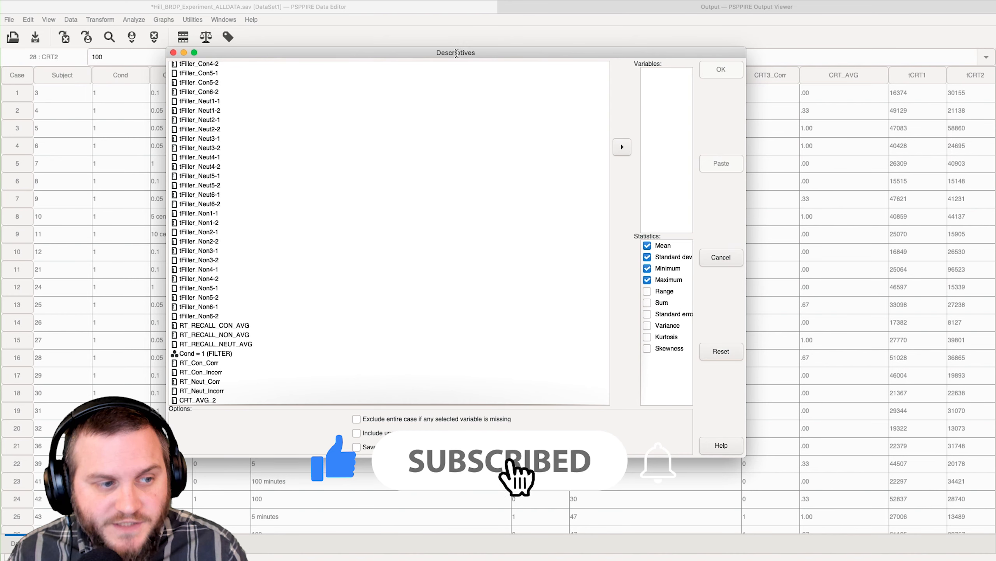
left_click(386, 18)
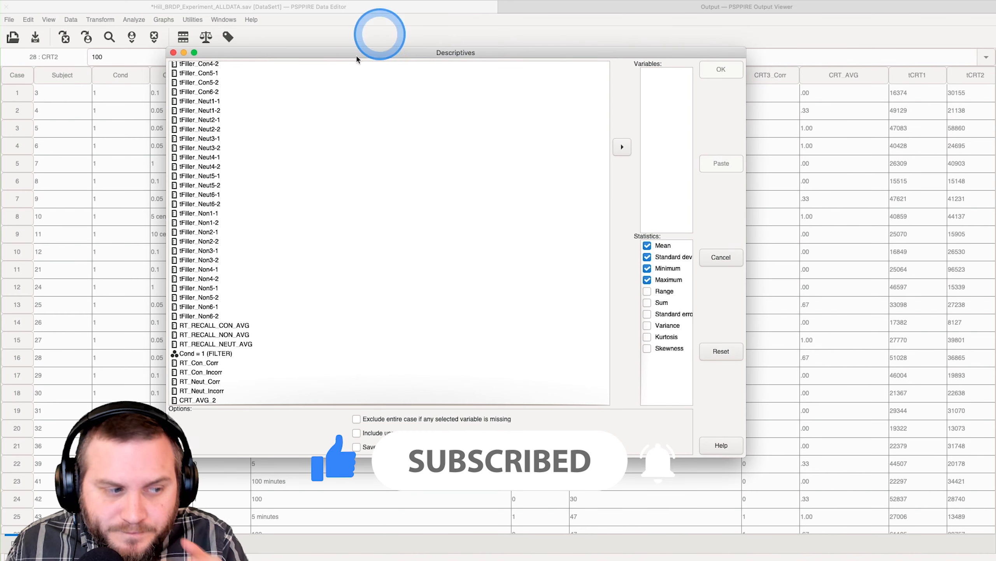
left_click(173, 53)
Set up a Frequencies analysis with RT_RECALL_CON_AVG, RT_RECALL_NON_AVG, RT_RECALL_NEUT_AVG, RT_Con_Corr, RT_Con_Incorr, RT_Neut_Corr and RT_Neut_Incorr as its variables
left_click(134, 19)
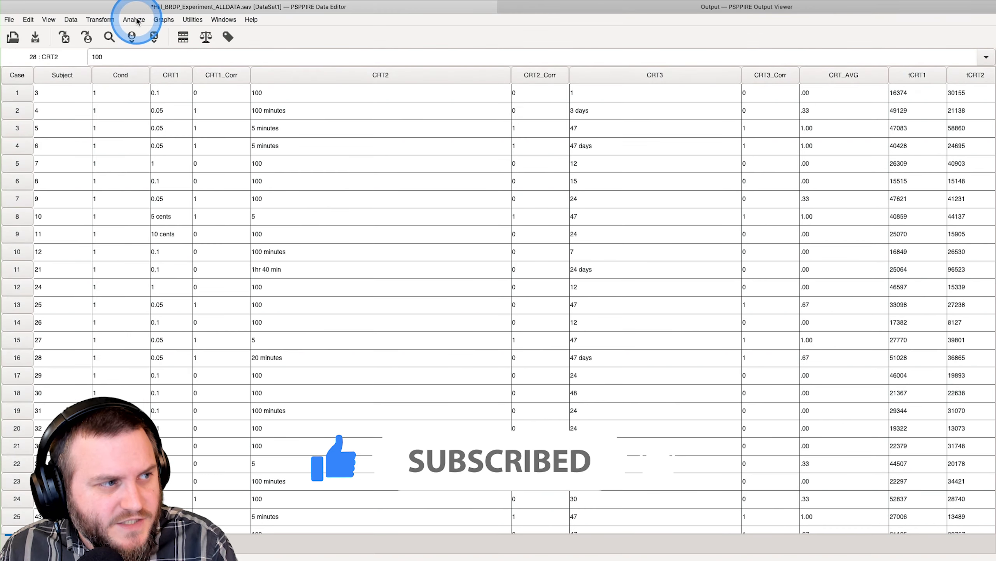
left_click(198, 33)
left_click(270, 32)
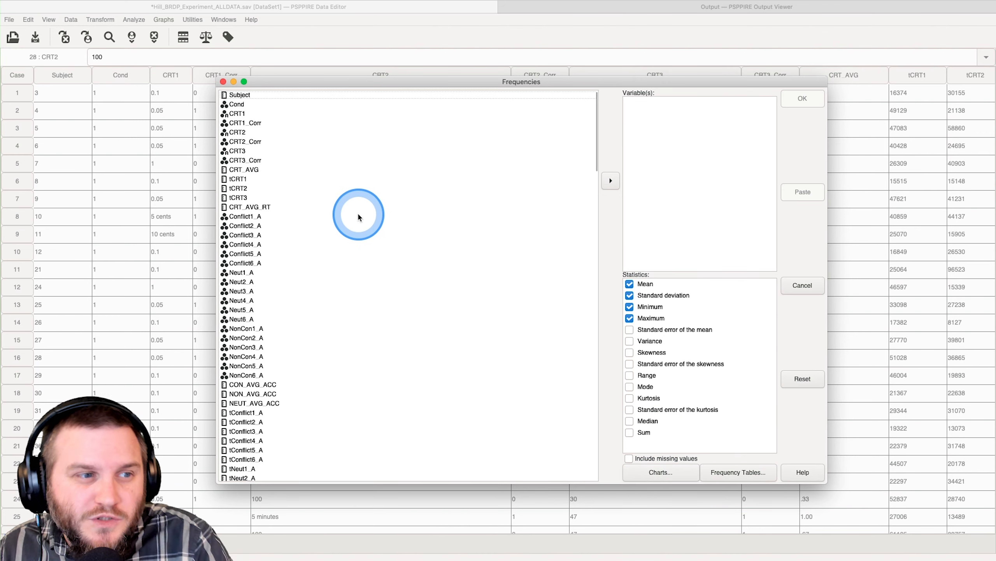
scroll(350, 348, "down", 20)
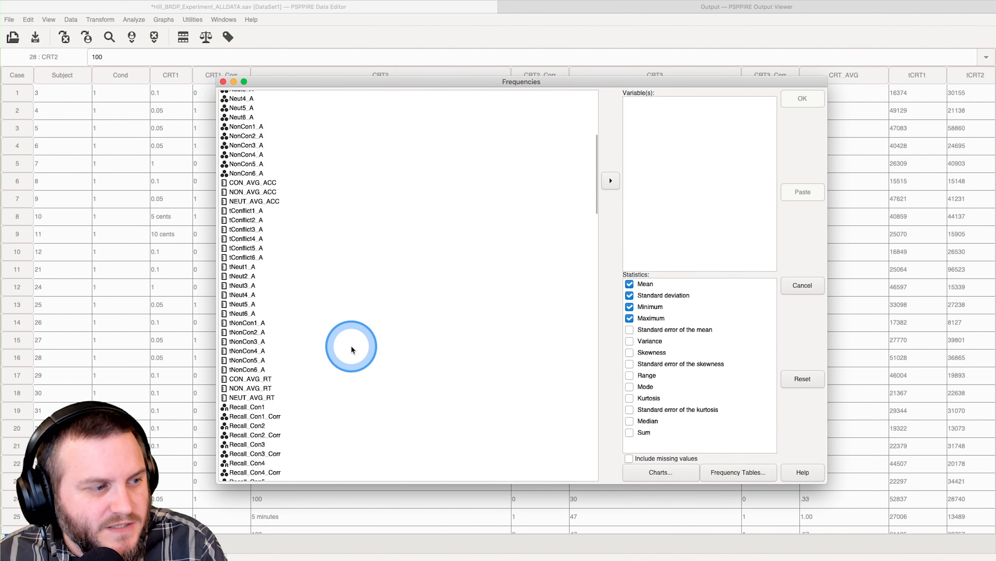
scroll(350, 347, "down", 15)
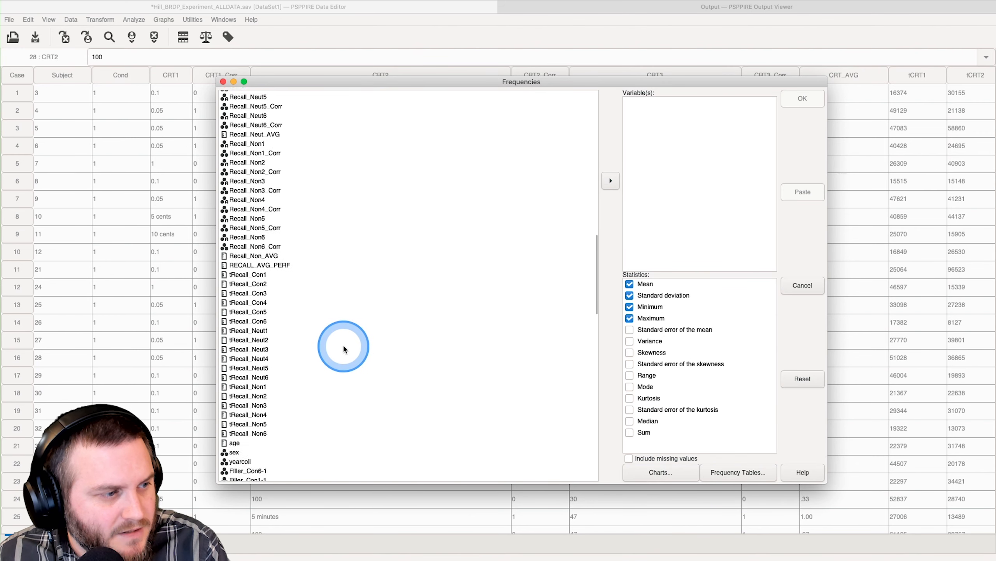
scroll(343, 348, "down", 15)
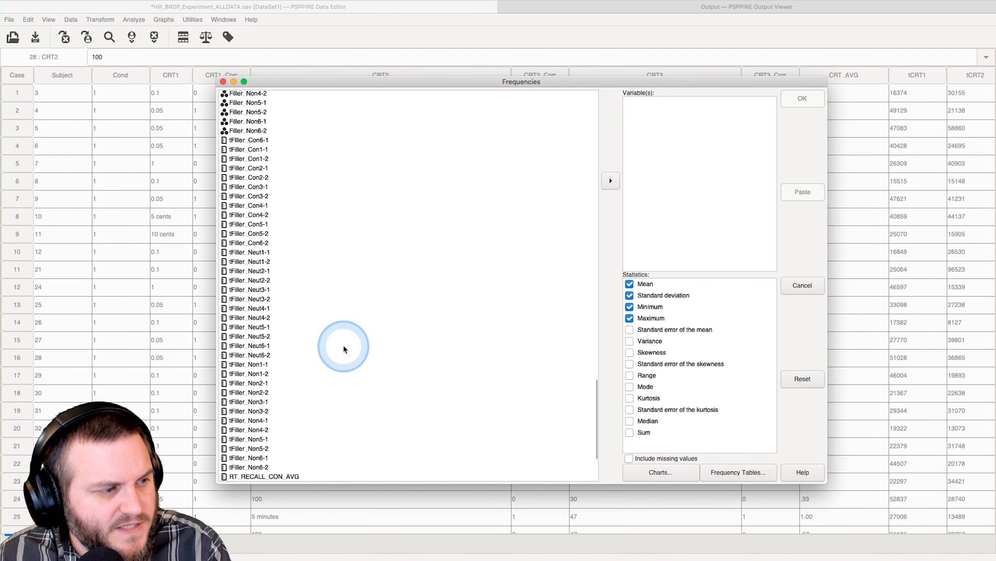
left_click(280, 402)
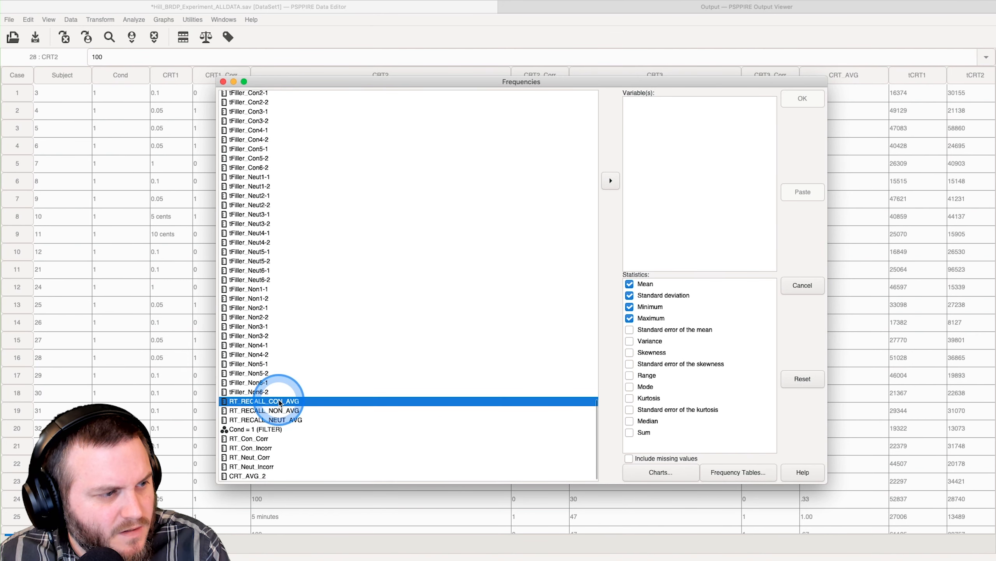
left_click(282, 419, "shift")
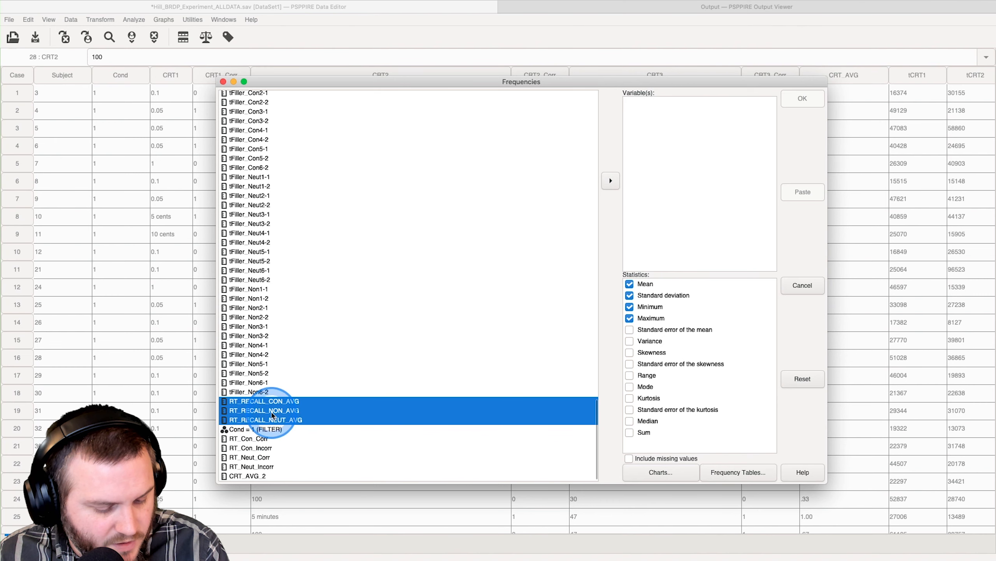
left_click(265, 438, "super")
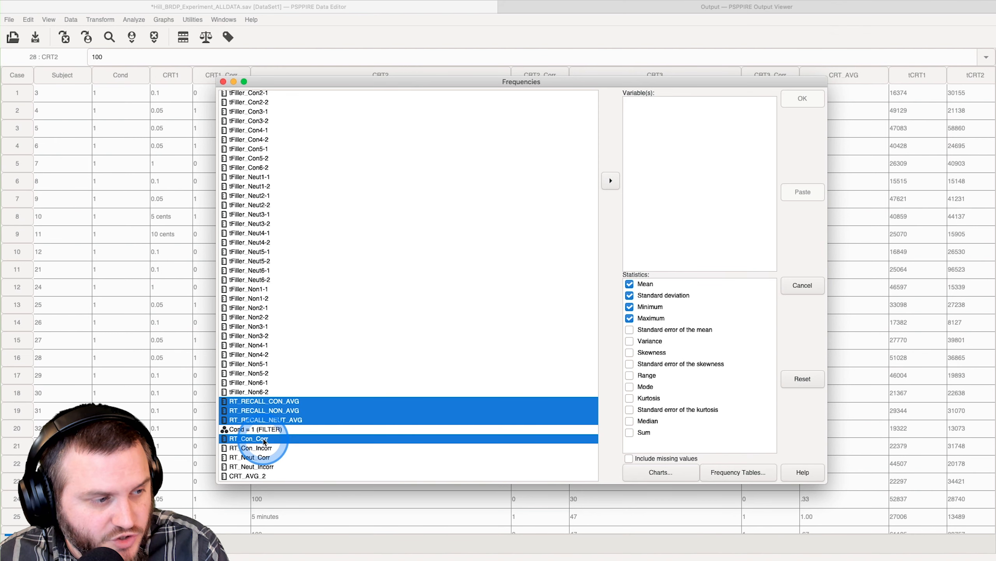
left_click(270, 467, "shift")
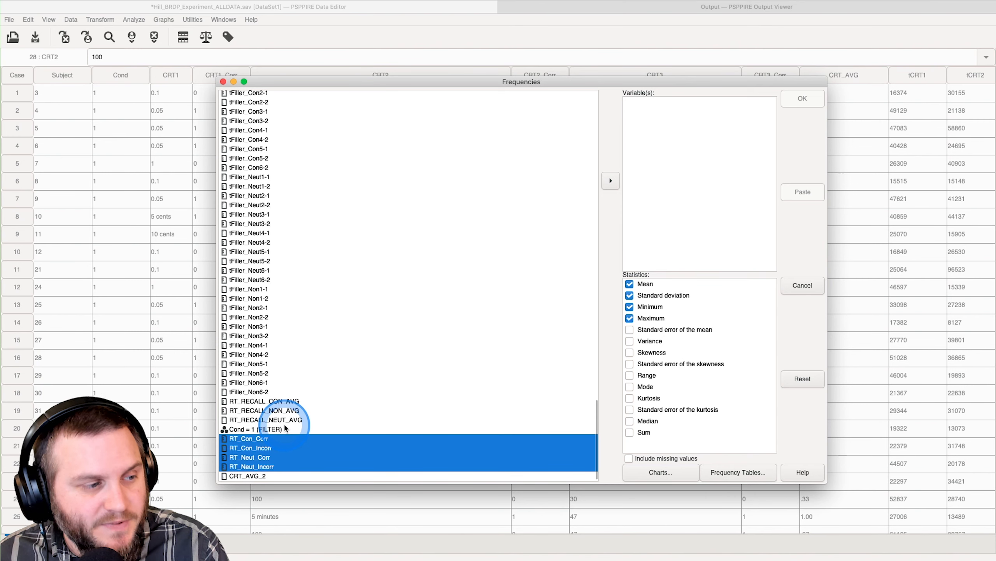
left_click(283, 420, "super")
left_click(281, 410, "super")
left_click(283, 402, "super")
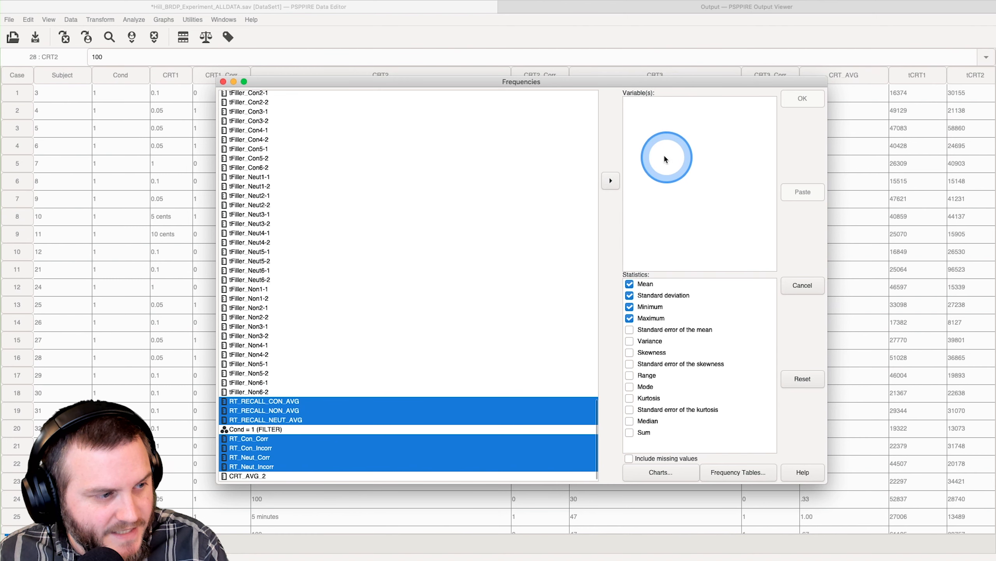
left_click(611, 181)
left_click(708, 244)
left_click(641, 209)
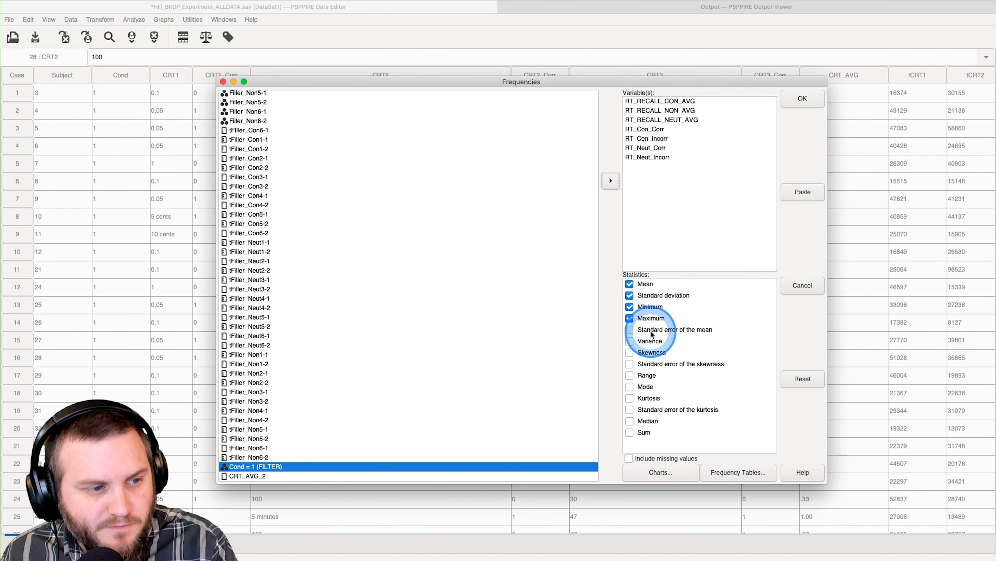
Enable all remaining statistics, from standard error of the mean and variance through median and sum
left_click(630, 330)
left_click(631, 340)
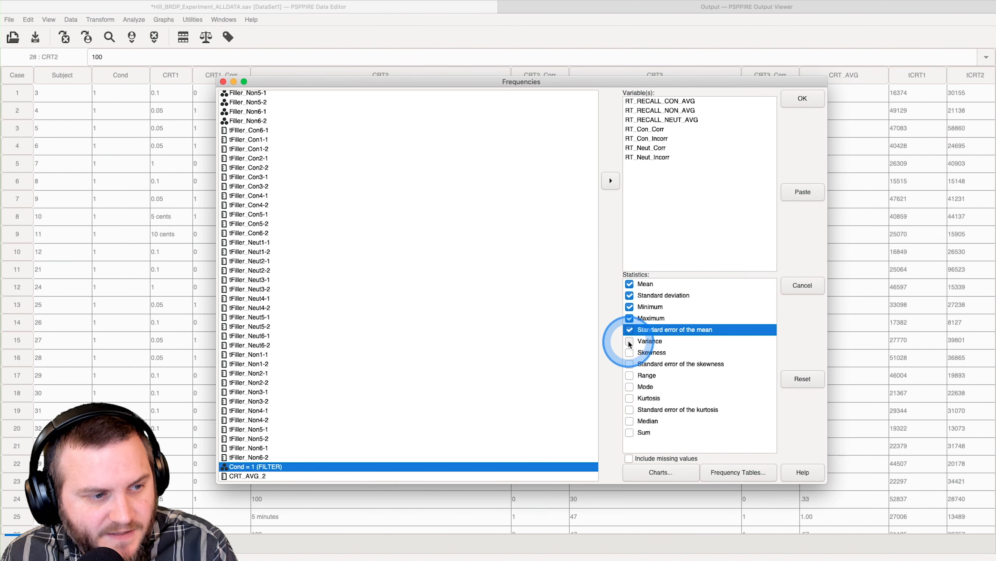
left_click(630, 352)
left_click(631, 364)
left_click(630, 376)
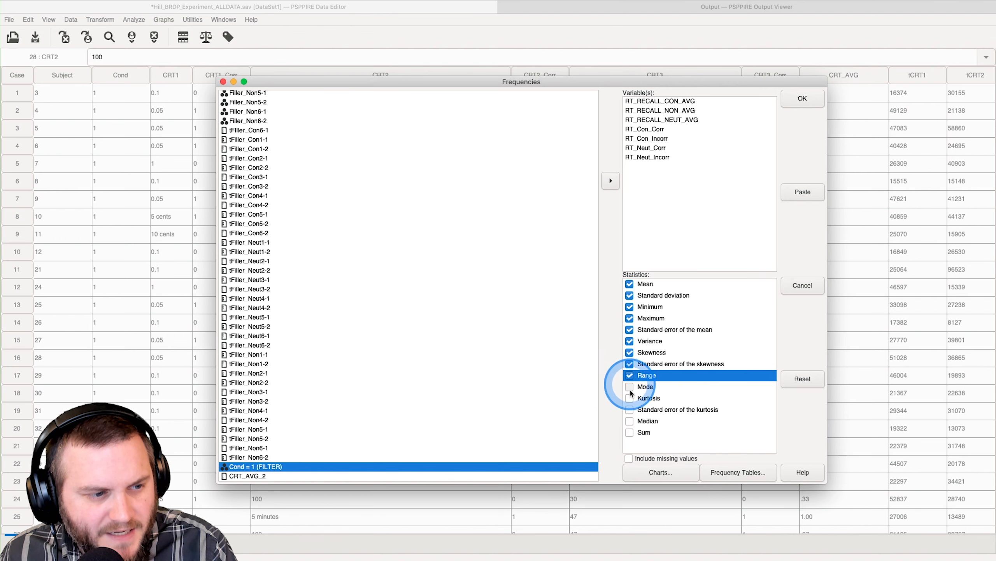
left_click(631, 387)
left_click(630, 398)
left_click(630, 410)
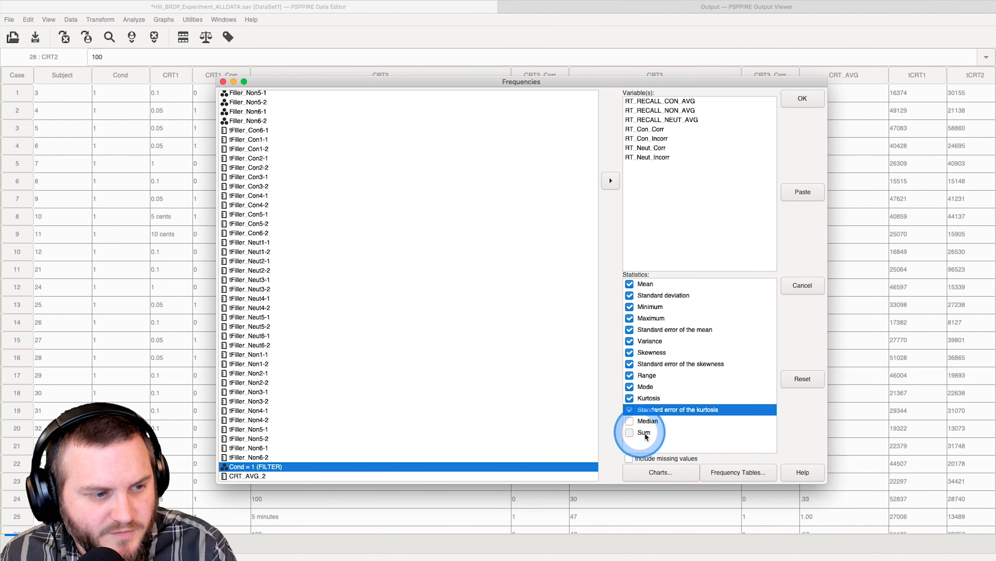
left_click(630, 421)
left_click(630, 432)
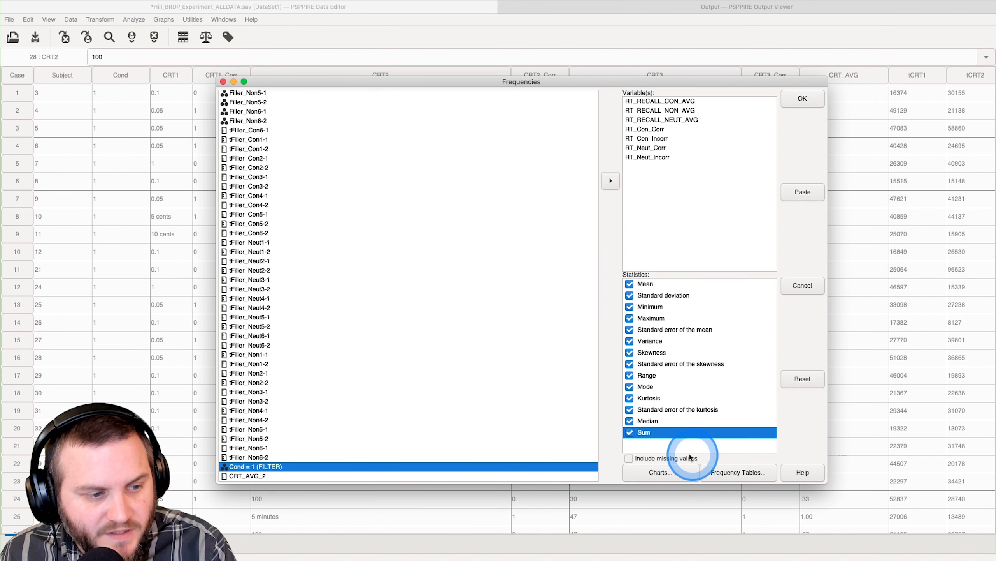
Configure the charts to draw histograms with a superimposed normal curve
left_click(665, 471)
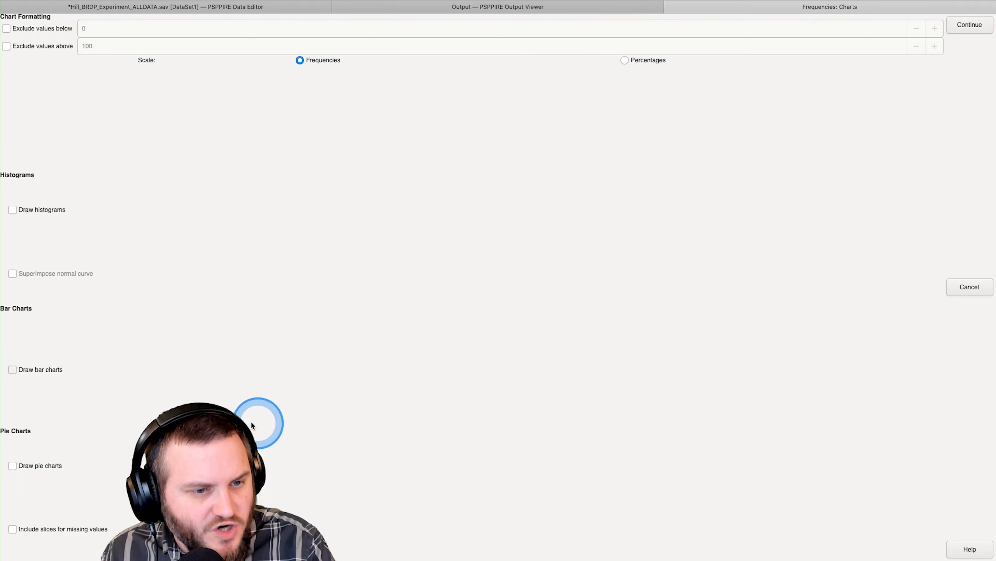
left_click(22, 213)
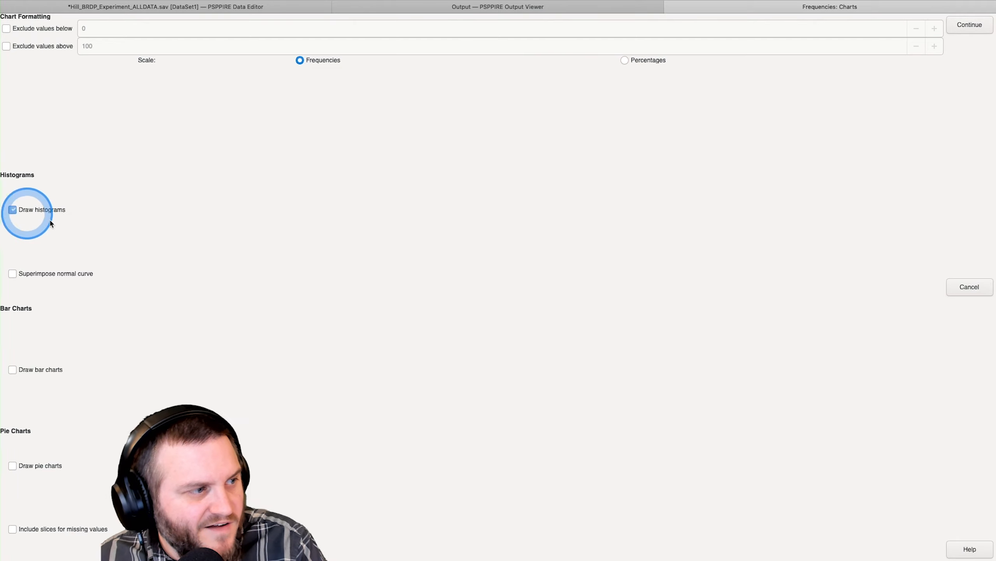
left_click(13, 274)
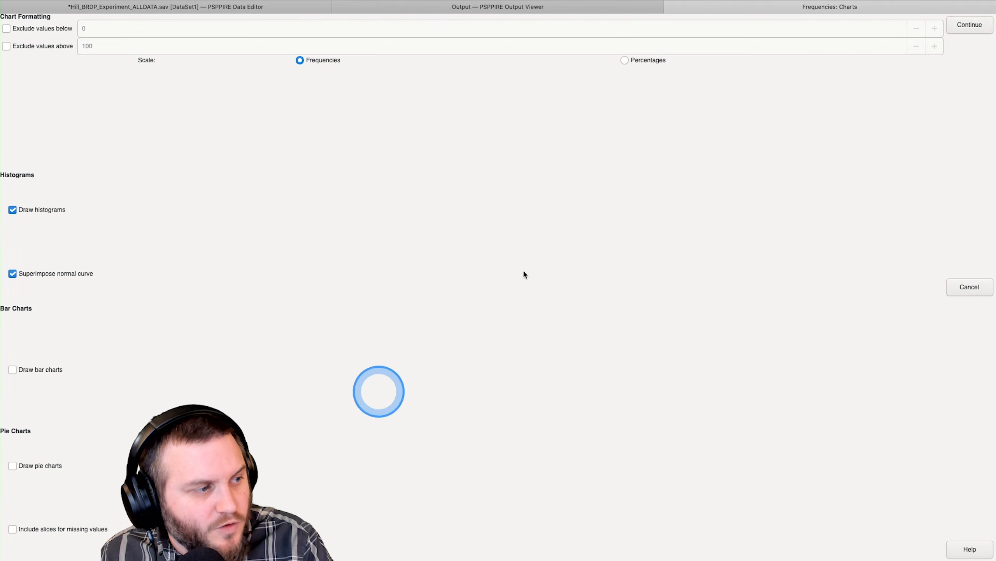
left_click(969, 25)
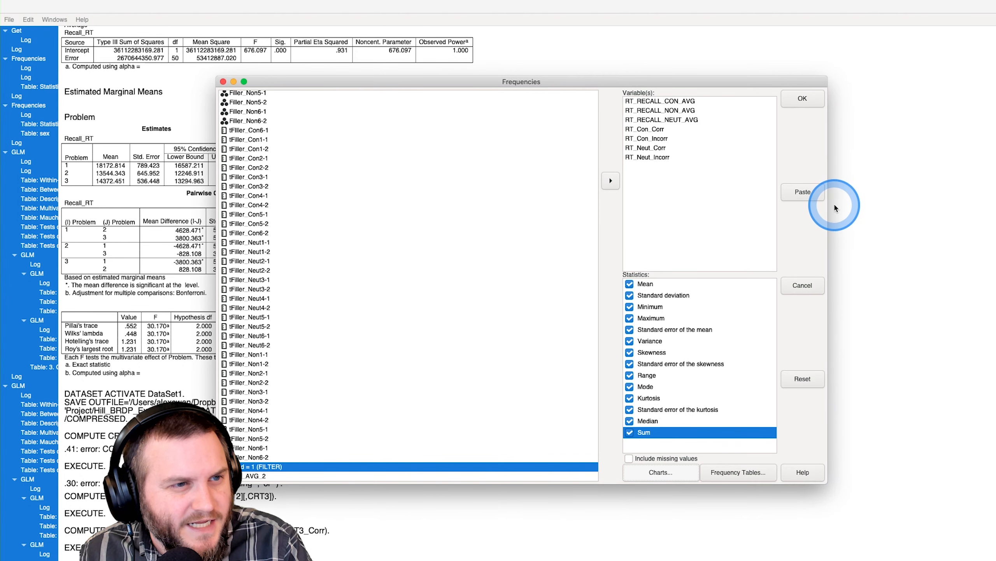
Open the frequency table options, examine the display and ordering choices, and return to the Frequencies dialog
left_click(734, 472)
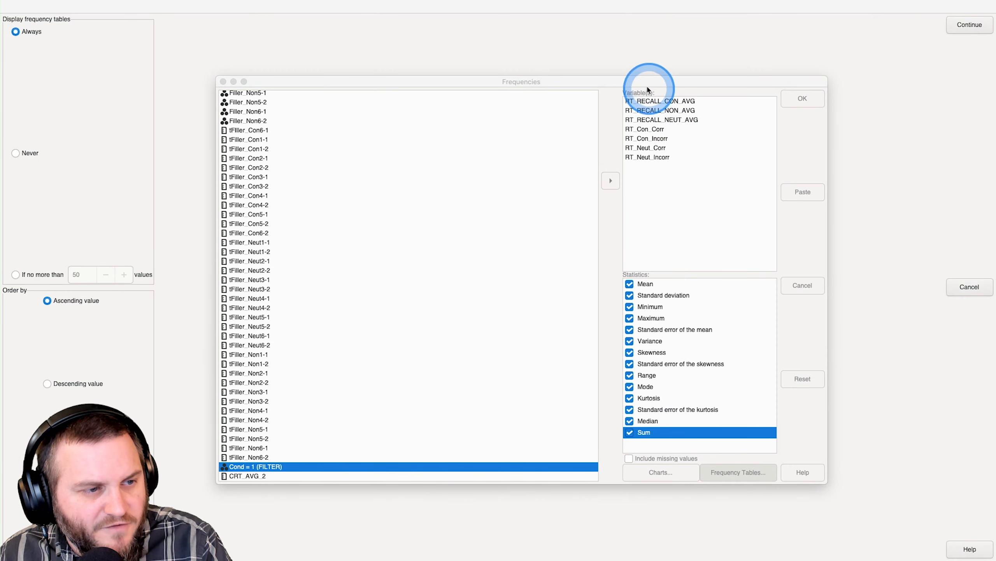
left_click_drag(645, 80, 622, 49)
left_click(859, 3)
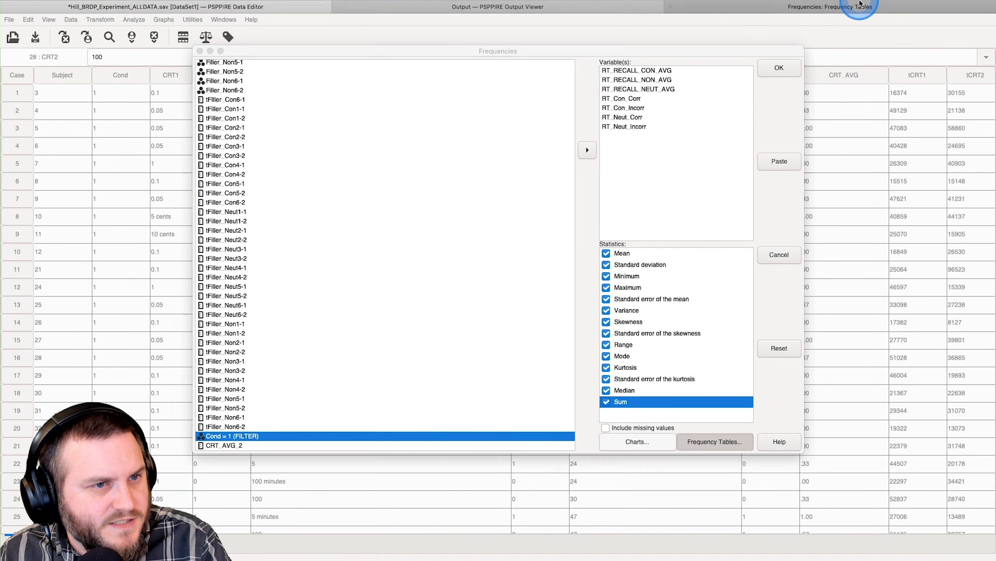
left_click(863, 16)
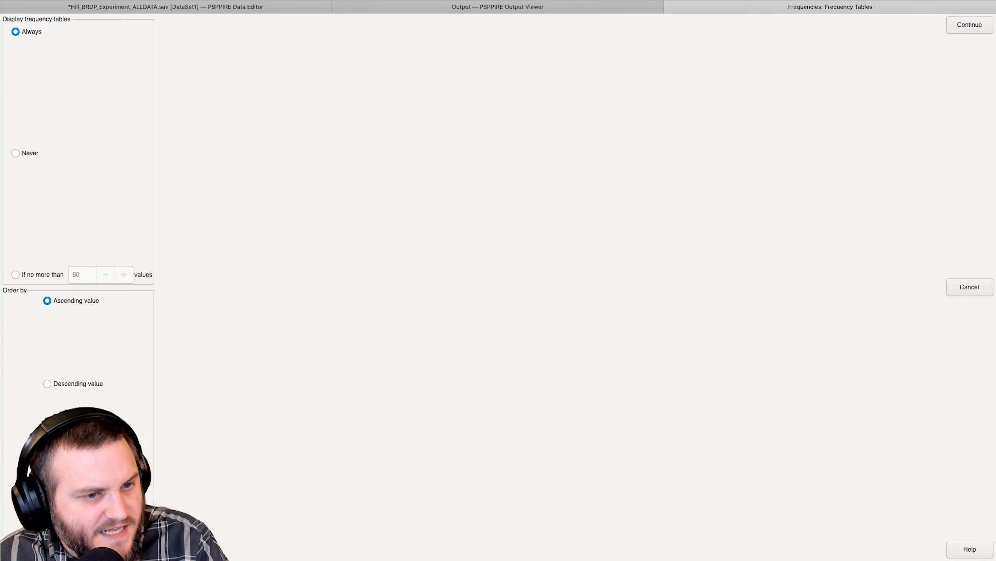
left_click(973, 26)
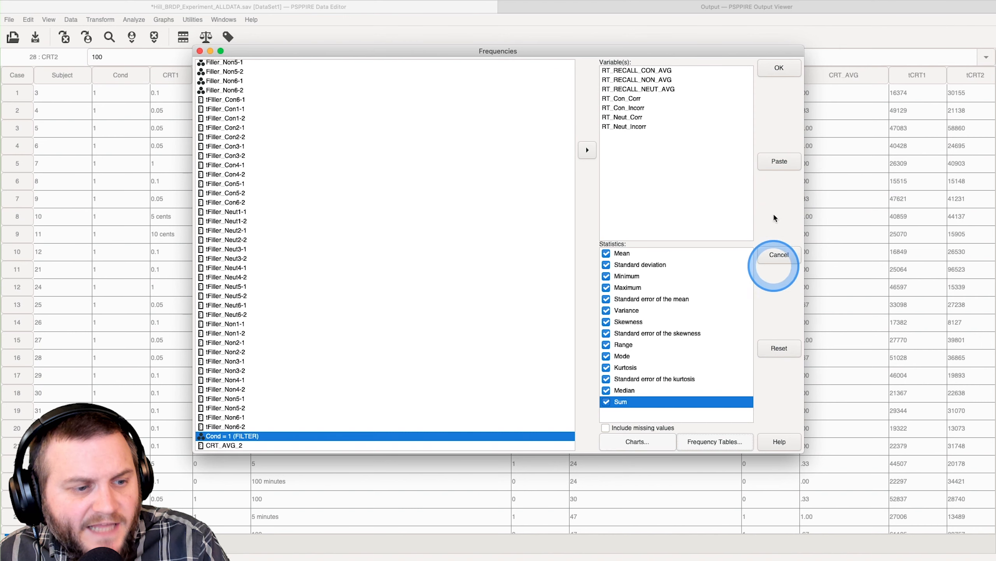
left_click(783, 160)
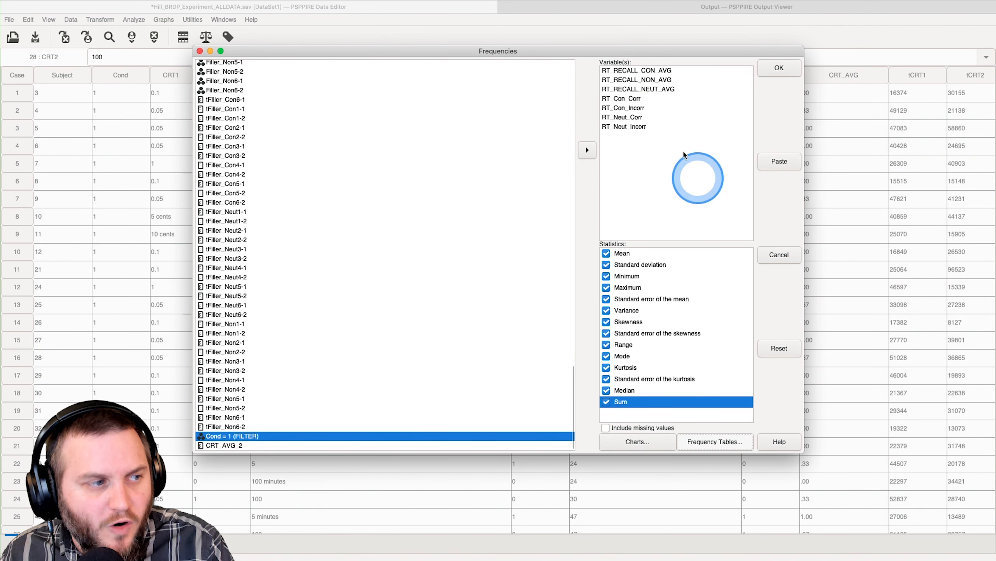
Run the Frequencies analysis and bring up its Statistics table in the output viewer
left_click(670, 335)
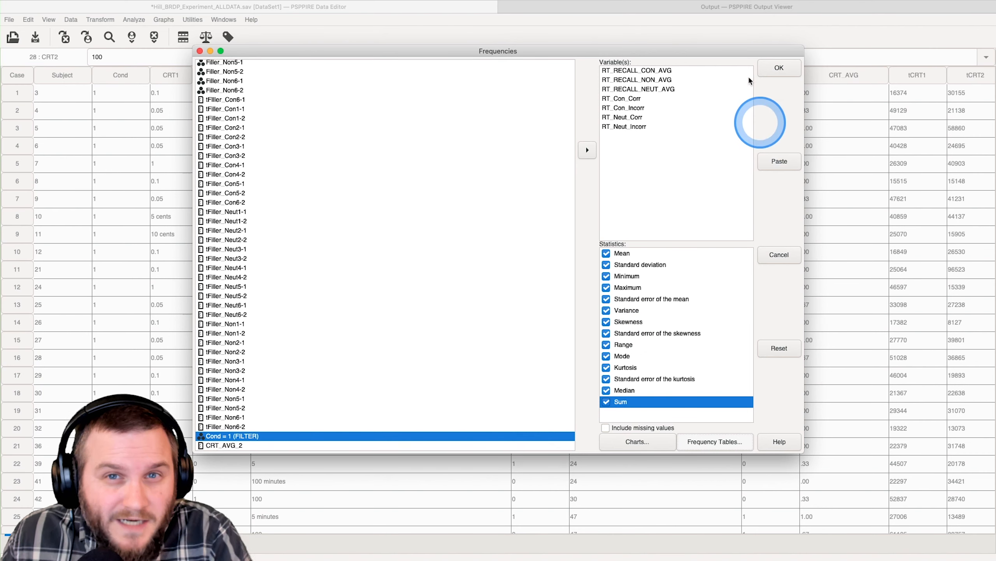
left_click(780, 69)
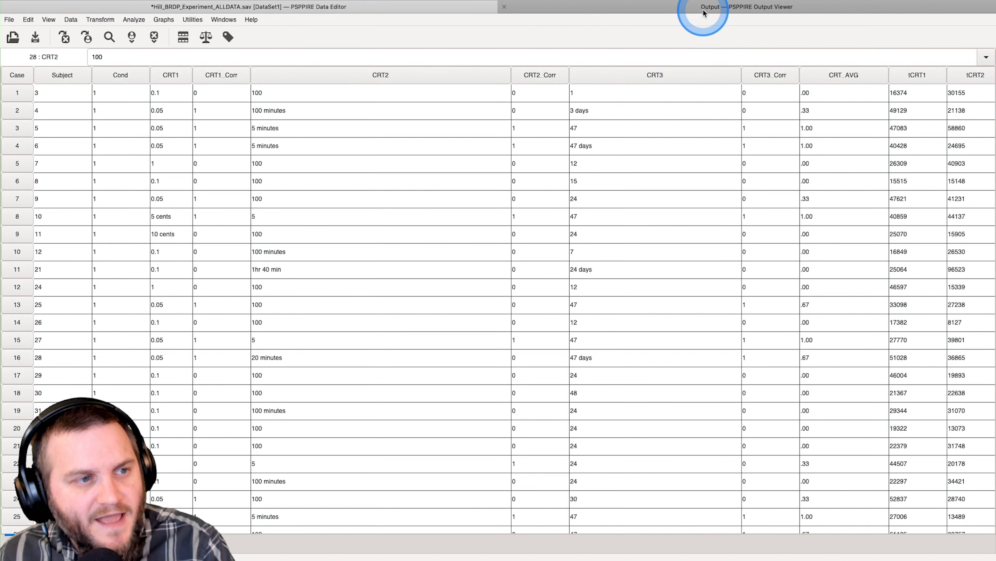
left_click(759, 10)
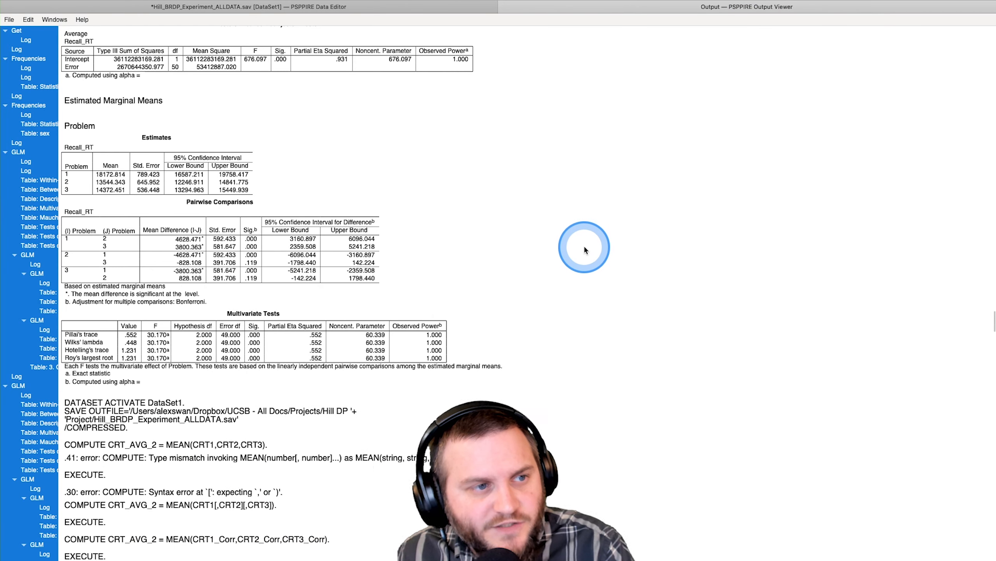
scroll(584, 245, "down", 15)
scroll(392, 251, "up", 4)
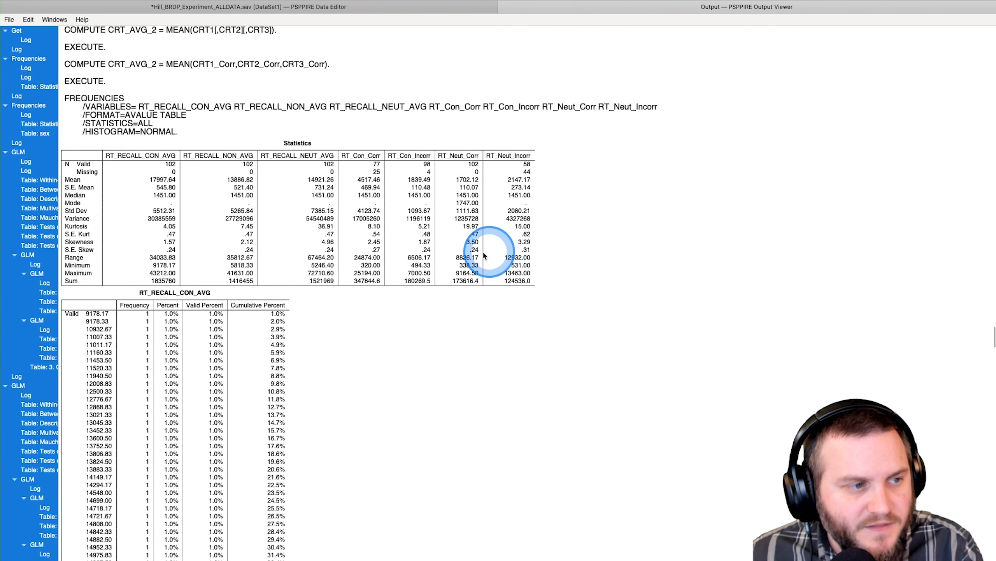
Examine the RT_RECALL_CON_AVG frequency table and its histogram with the normal curve
scroll(358, 265, "down", 5)
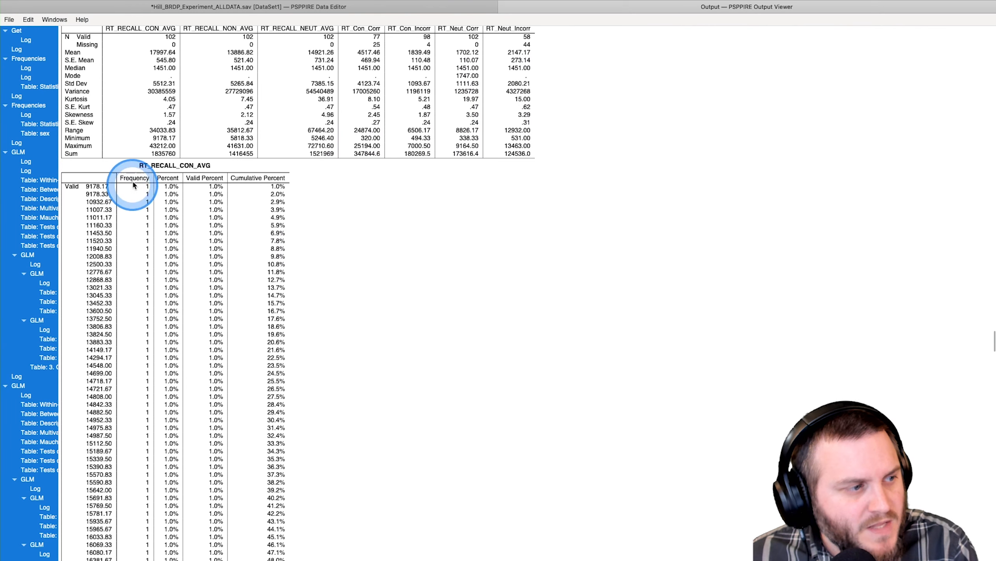
scroll(253, 329, "down", 15)
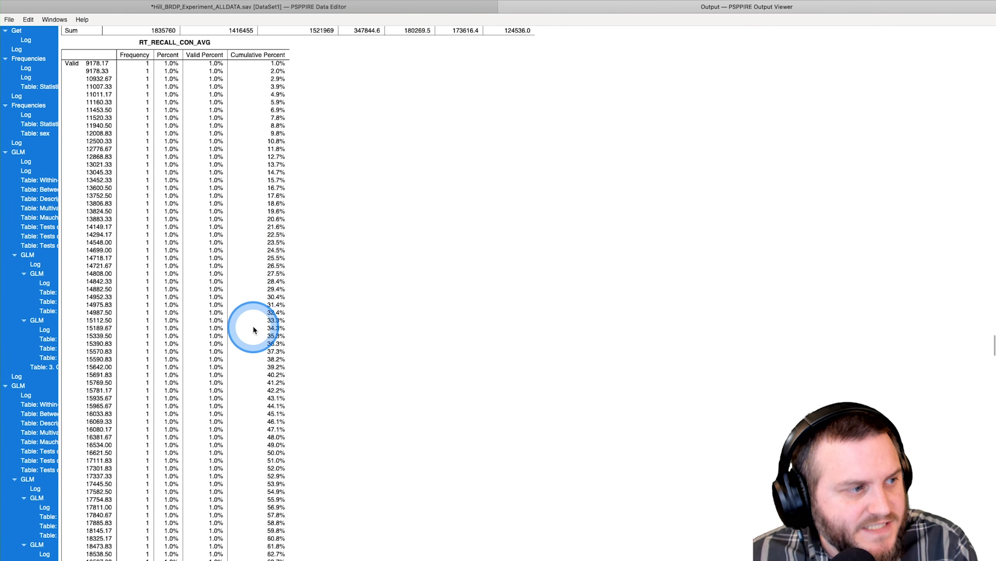
scroll(253, 329, "up", 15)
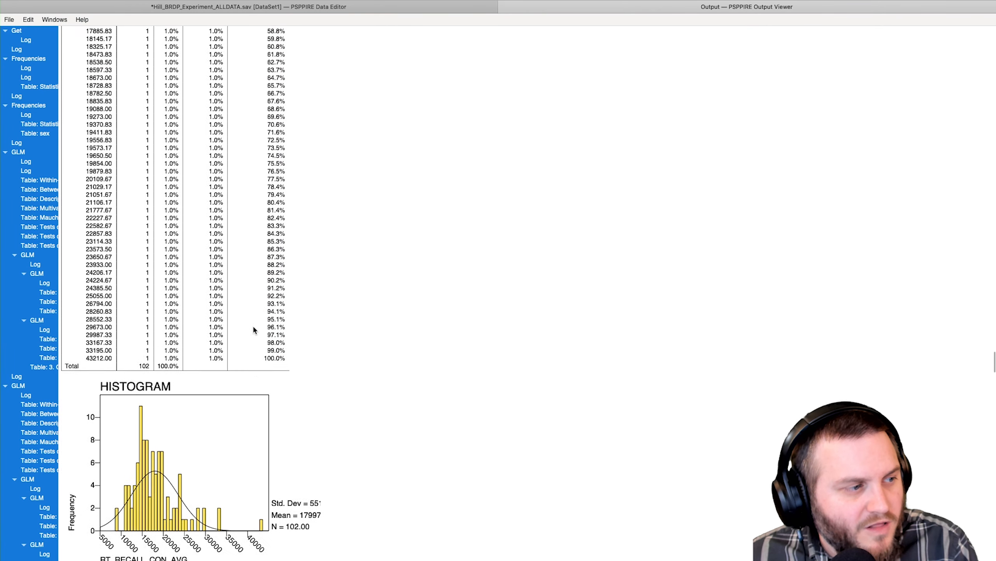
scroll(253, 329, "up", 2)
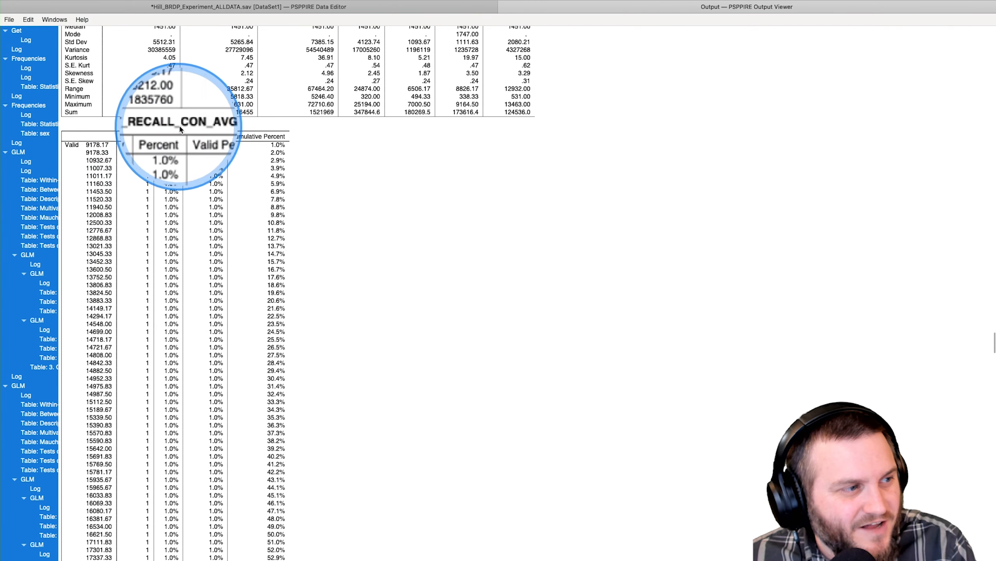
scroll(376, 202, "down", 3)
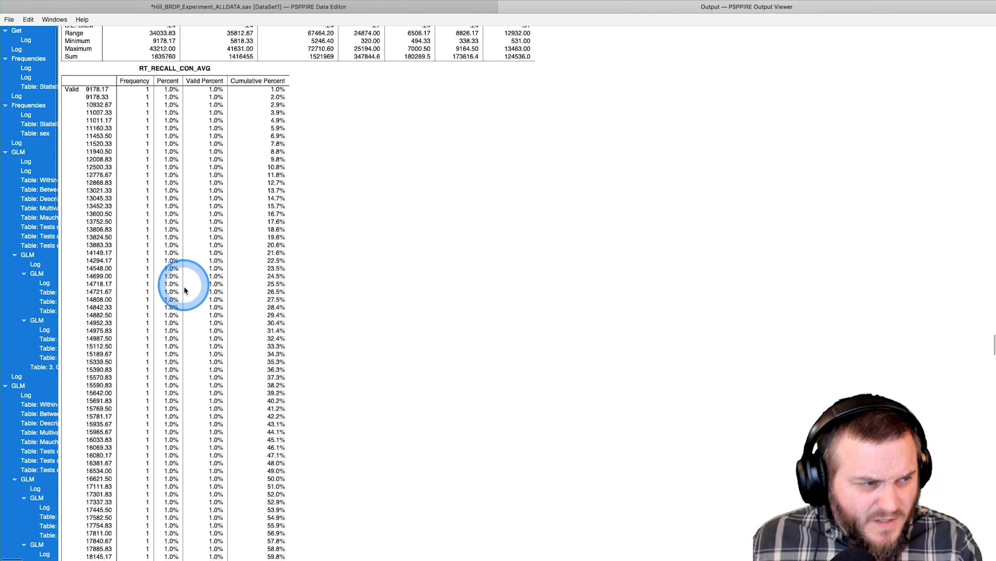
scroll(185, 289, "down", 20)
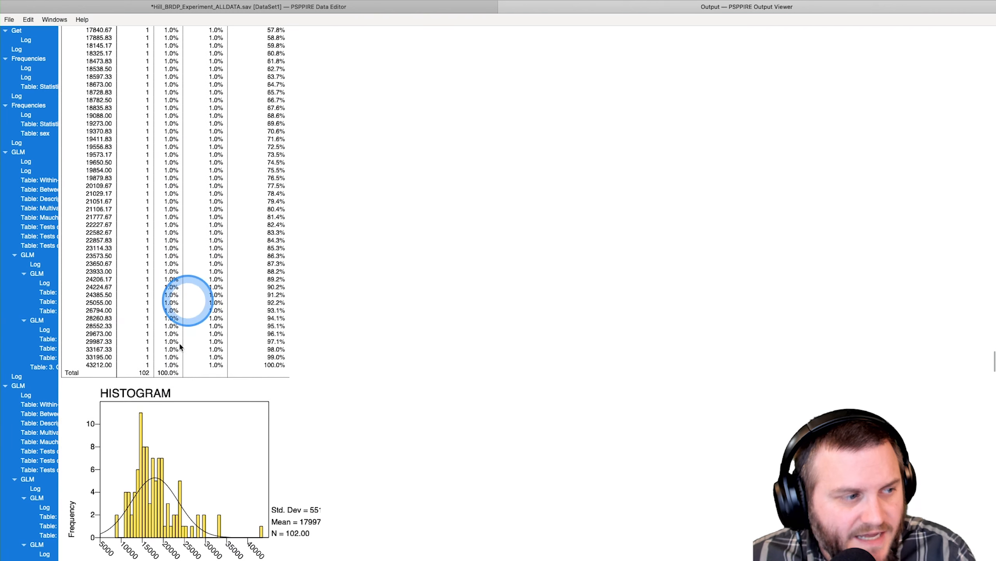
scroll(249, 383, "down", 5)
scroll(196, 423, "down", 5)
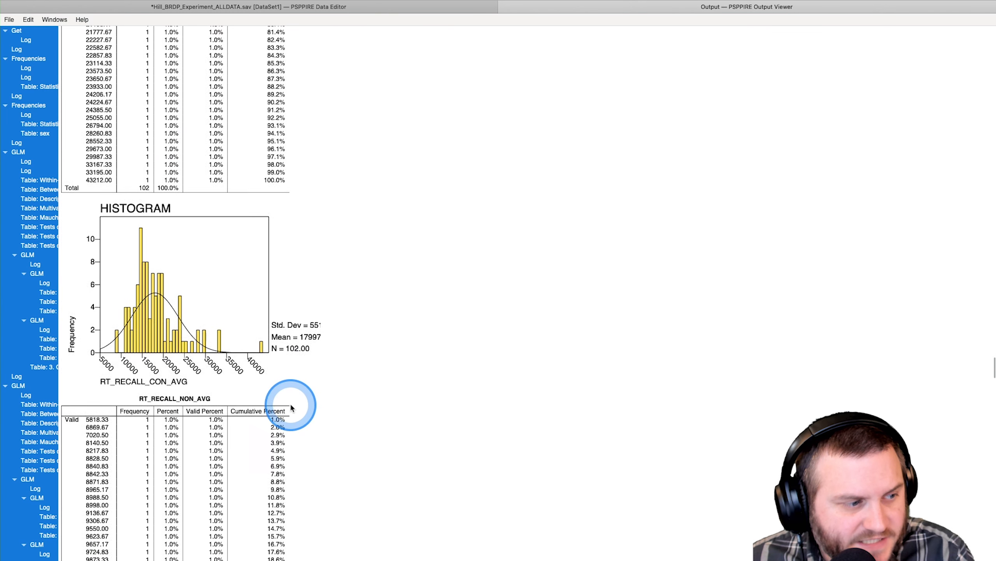
scroll(290, 408, "down", 1)
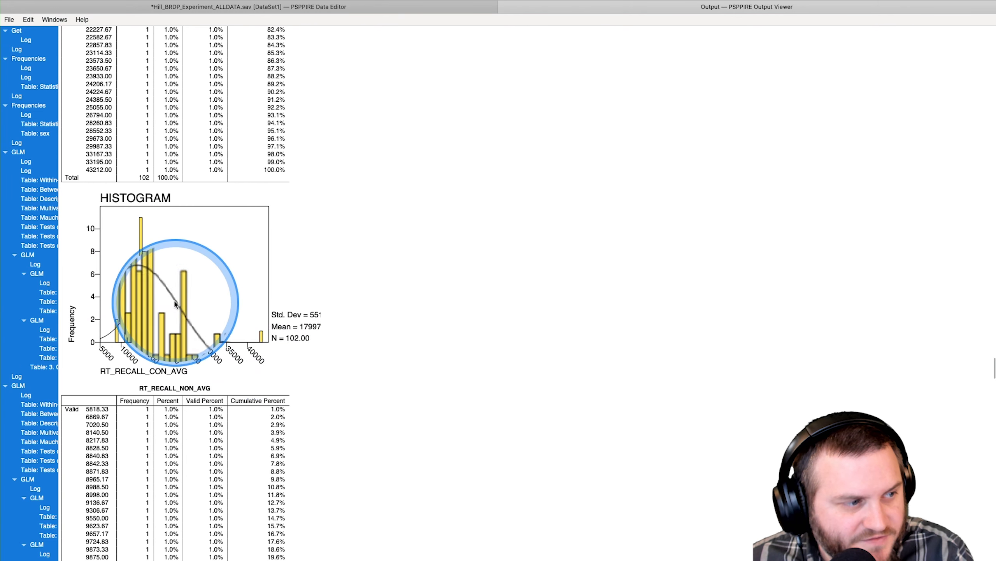
scroll(249, 393, "down", 2)
scroll(246, 392, "down", 5)
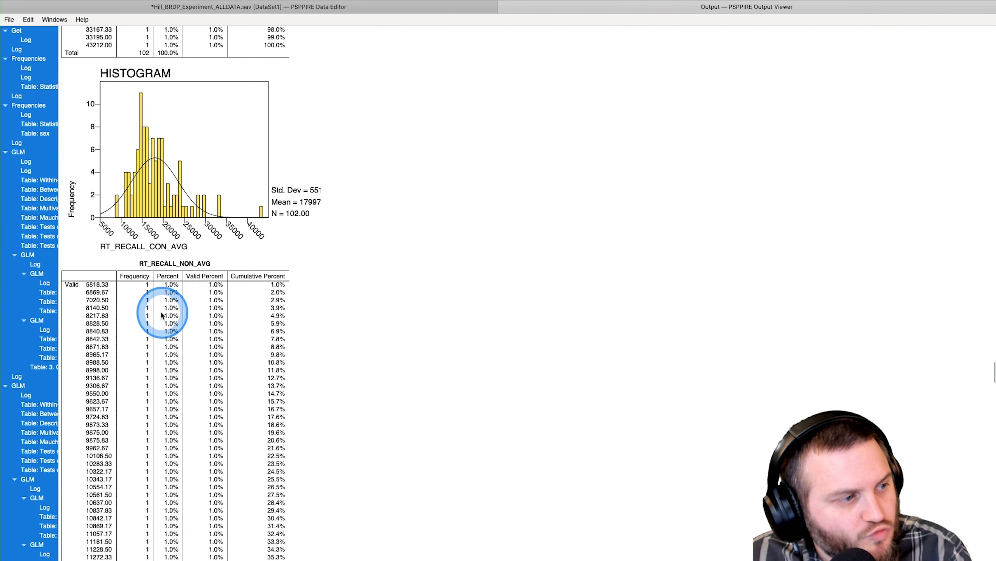
Examine the RT_RECALL_NON_AVG frequency table, its cumulative percentages and its histogram
scroll(118, 302, "down", 10)
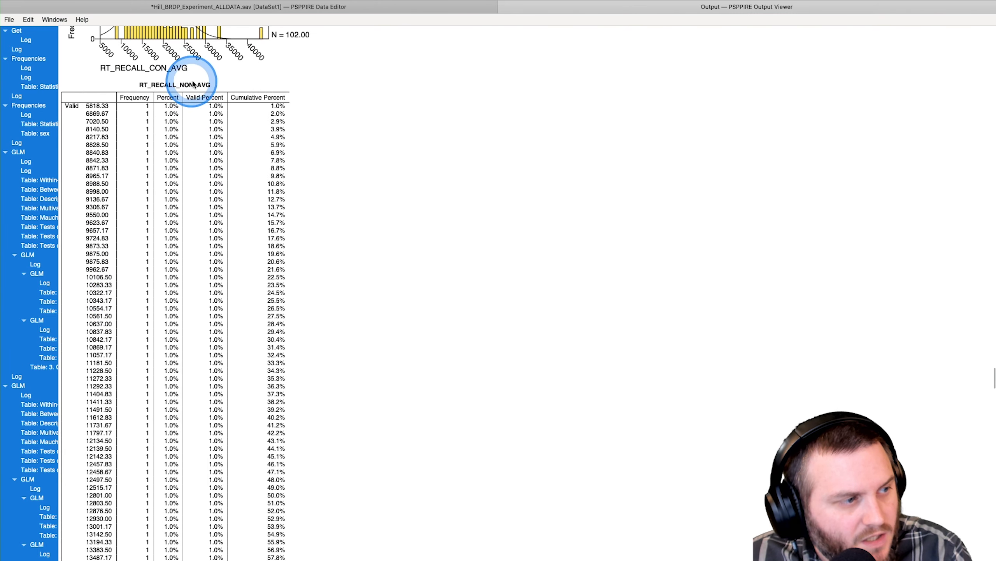
scroll(184, 176, "down", 12)
scroll(191, 186, "down", 20)
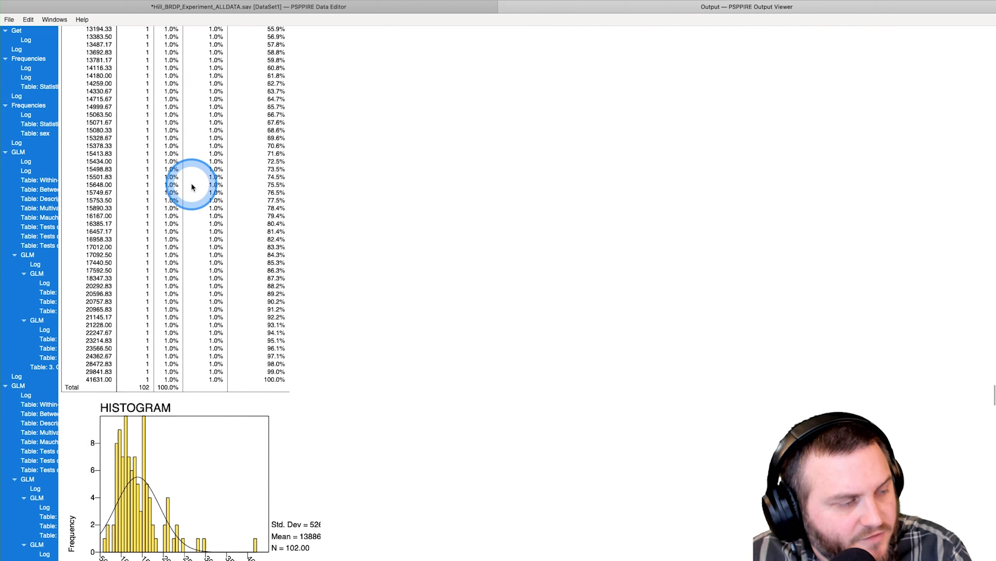
scroll(172, 271, "up", 16)
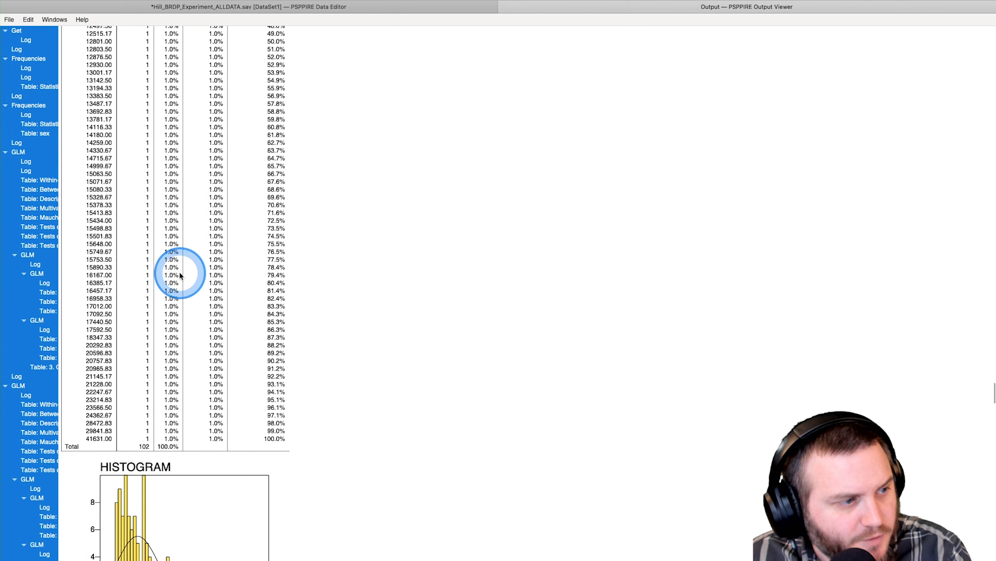
scroll(192, 240, "up", 3)
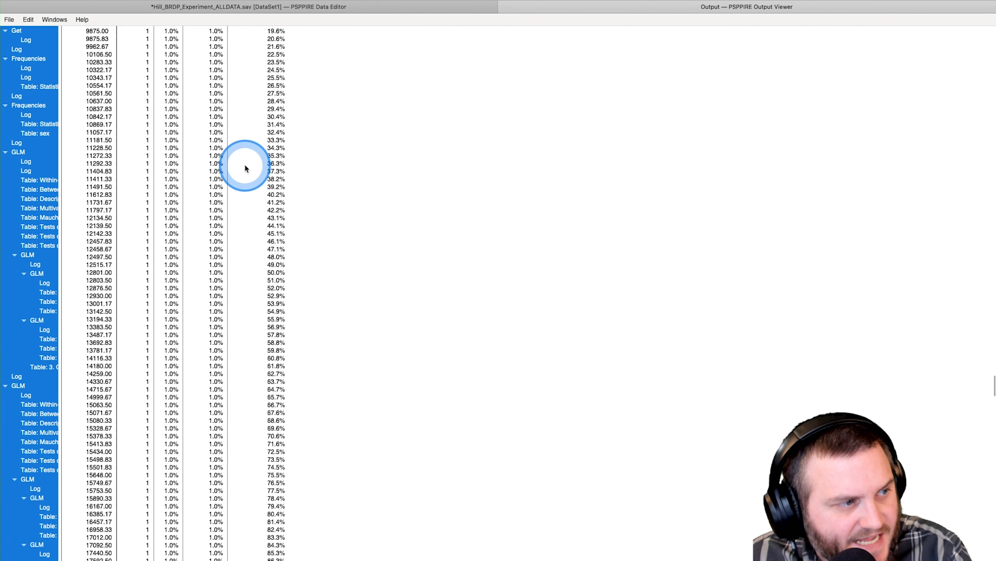
scroll(247, 173, "down", 8)
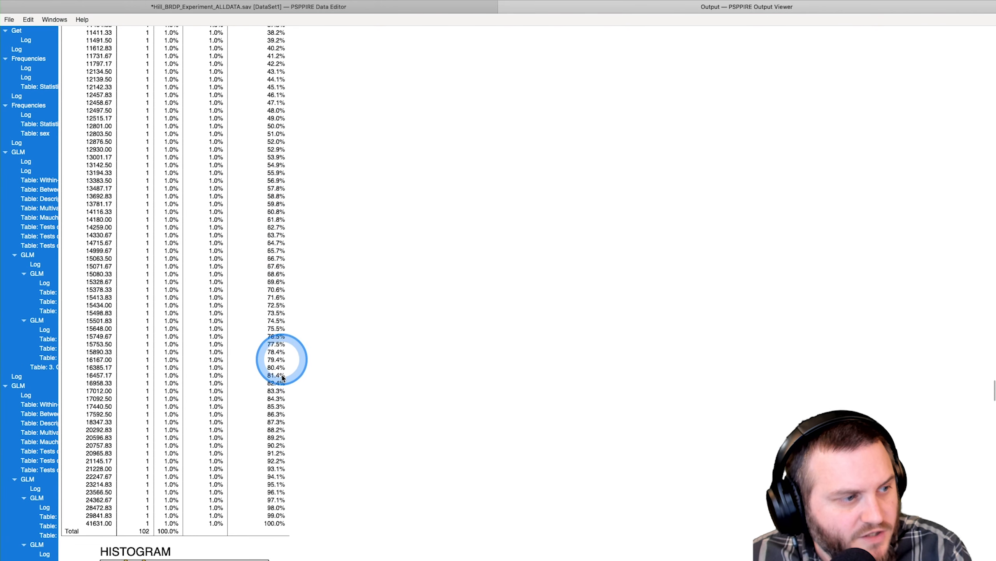
scroll(297, 479, "down", 15)
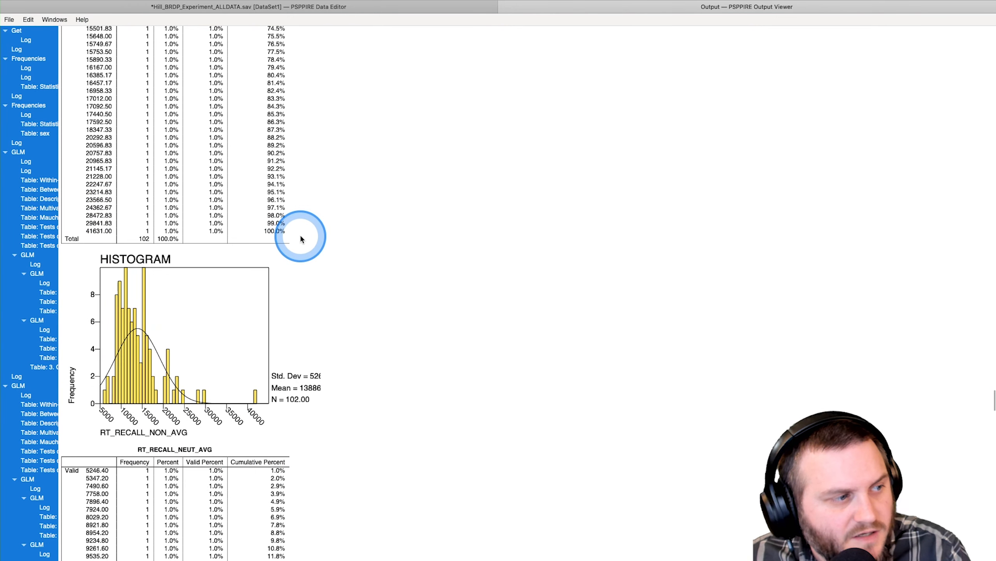
scroll(300, 238, "down", 8)
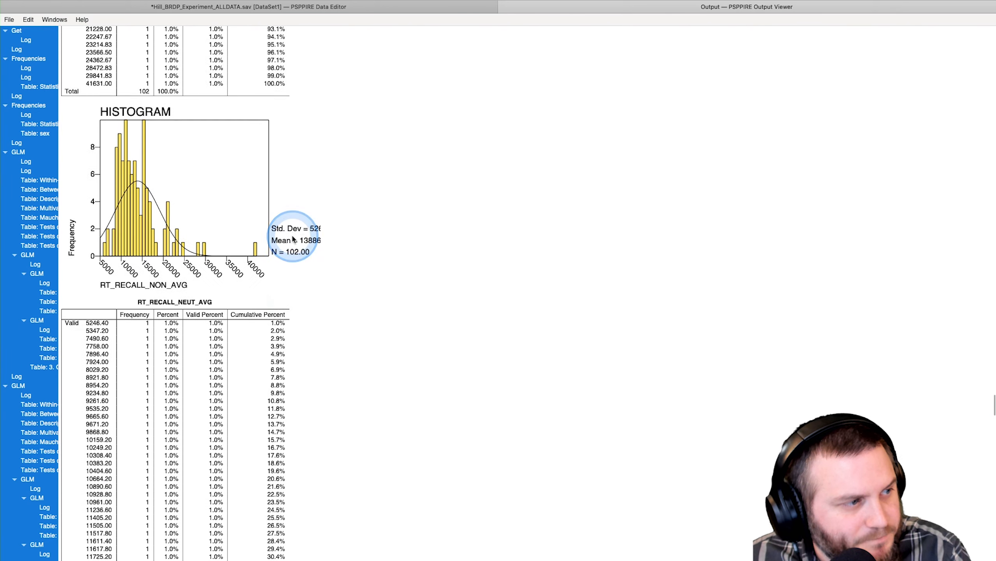
Inspect the RT_RECALL_NEUT_AVG and RT_Con_Corr frequency tables and histograms for distribution shape and outliers
scroll(293, 238, "down", 8)
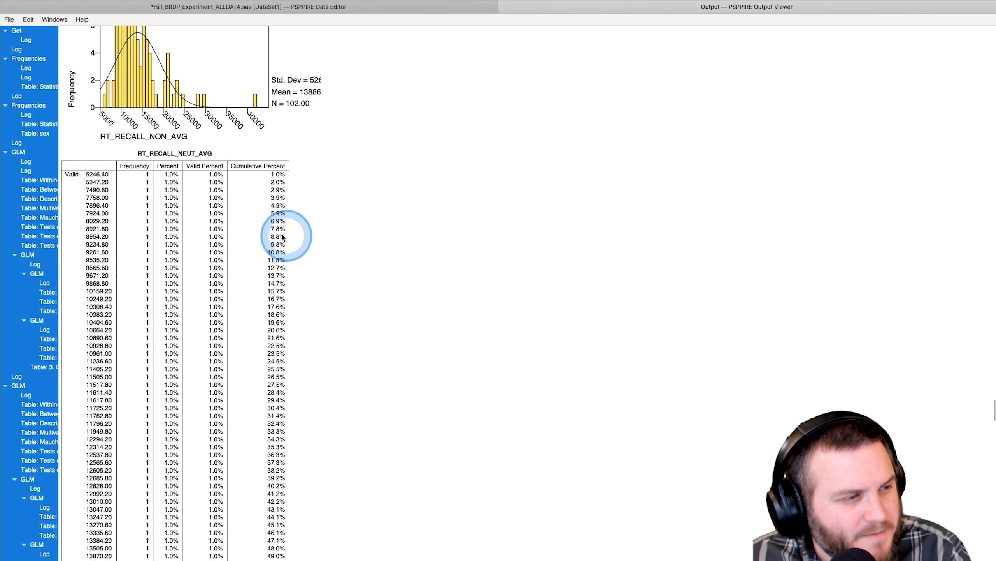
scroll(283, 237, "down", 2)
scroll(216, 200, "down", 20)
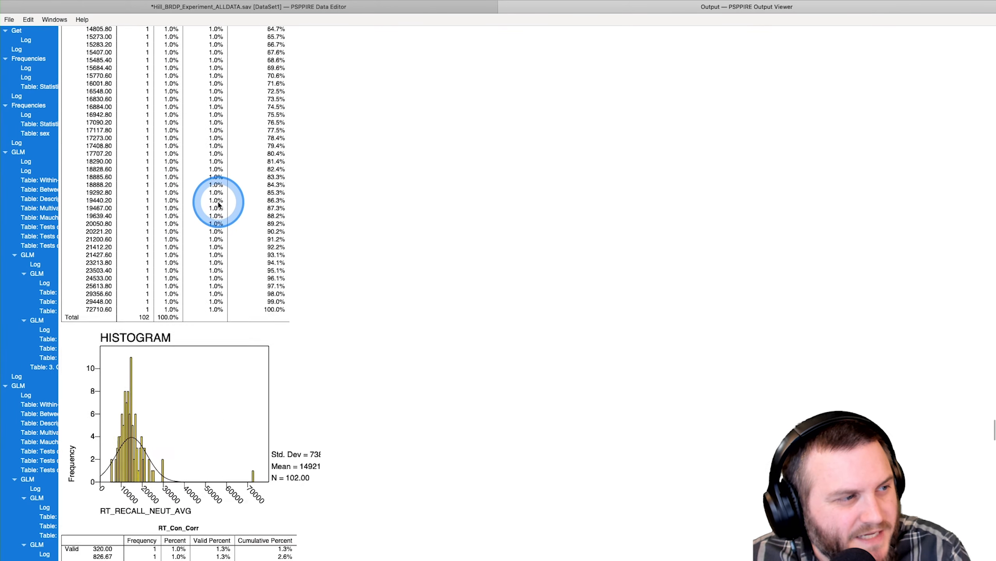
scroll(218, 203, "down", 19)
scroll(138, 127, "up", 4)
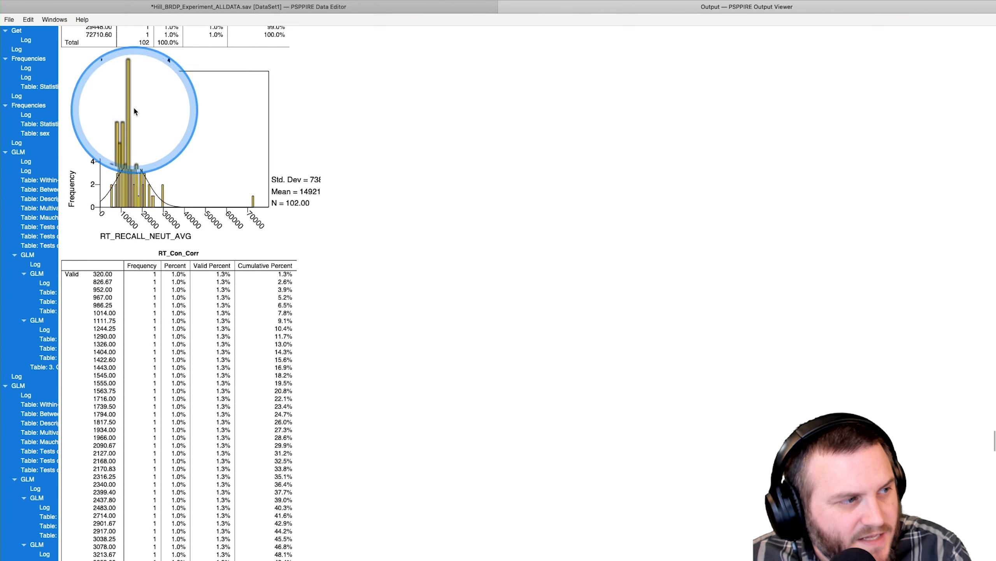
scroll(326, 168, "down", 17)
scroll(326, 168, "down", 20)
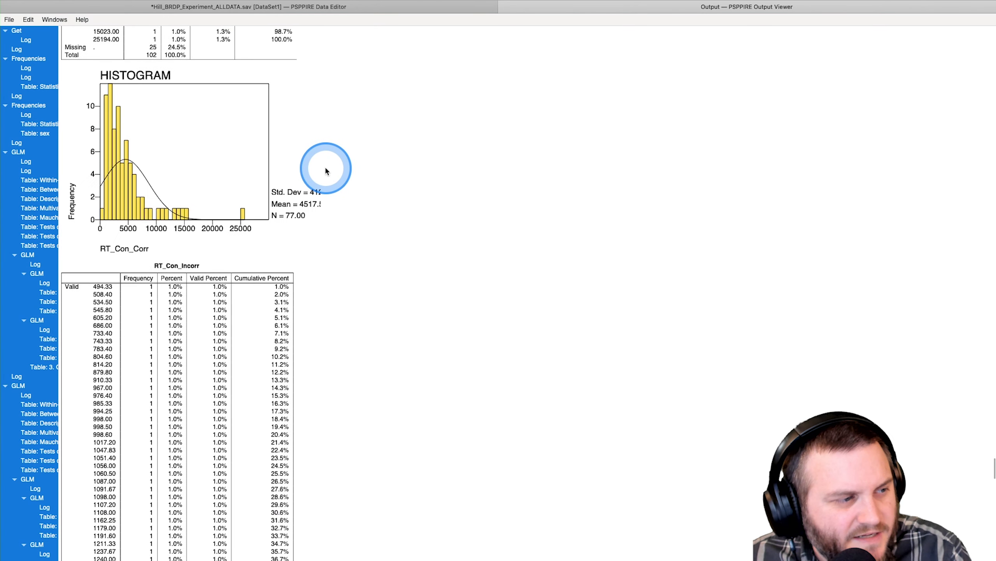
key("ctrl")
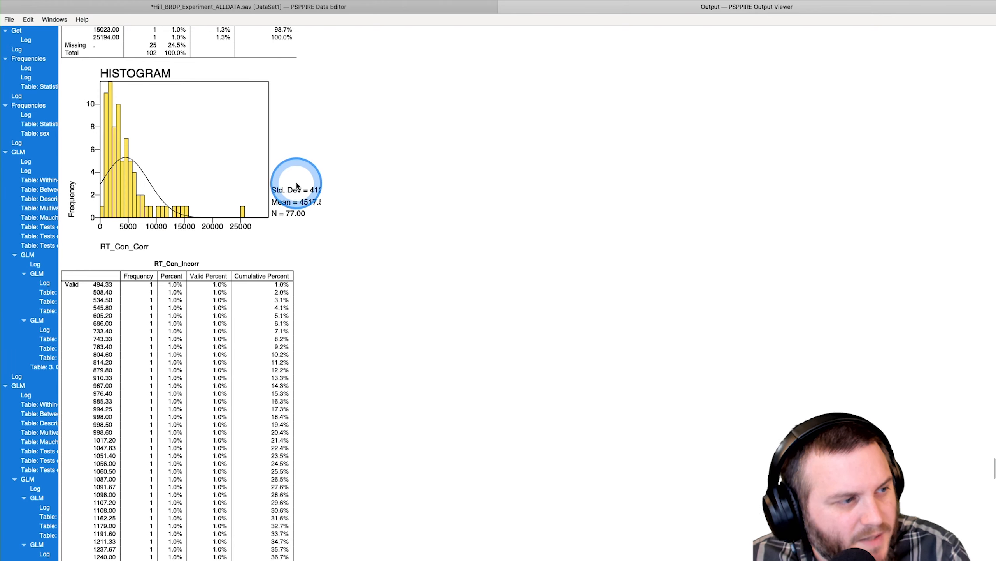
scroll(297, 185, "down", 3)
key("ctrl")
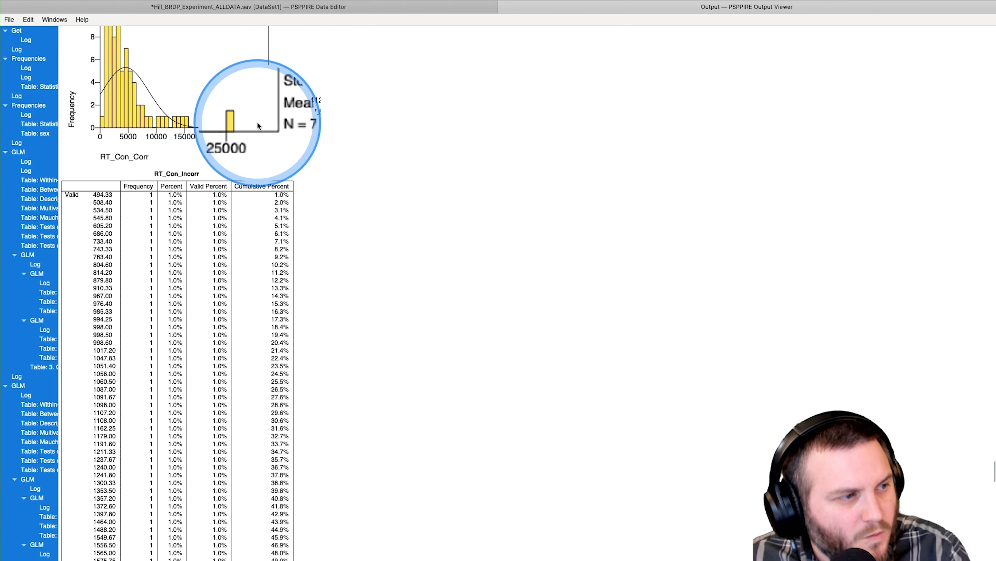
Inspect the frequency tables and histograms of RT_Con_Incorr, RT_Neut_Corr and RT_Neut_Incorr
scroll(302, 202, "down", 8)
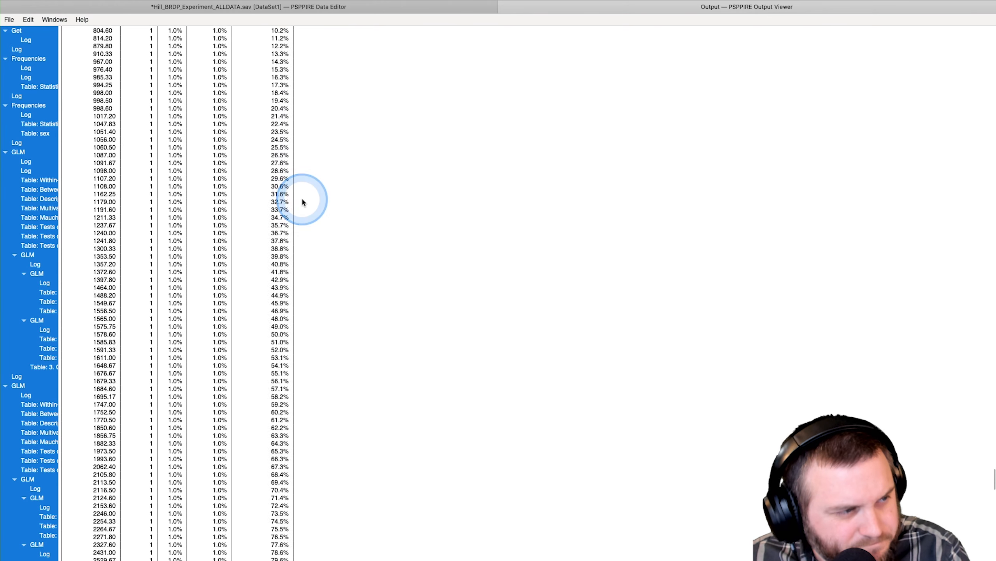
scroll(302, 201, "down", 15)
scroll(301, 202, "down", 9)
key("ctrl")
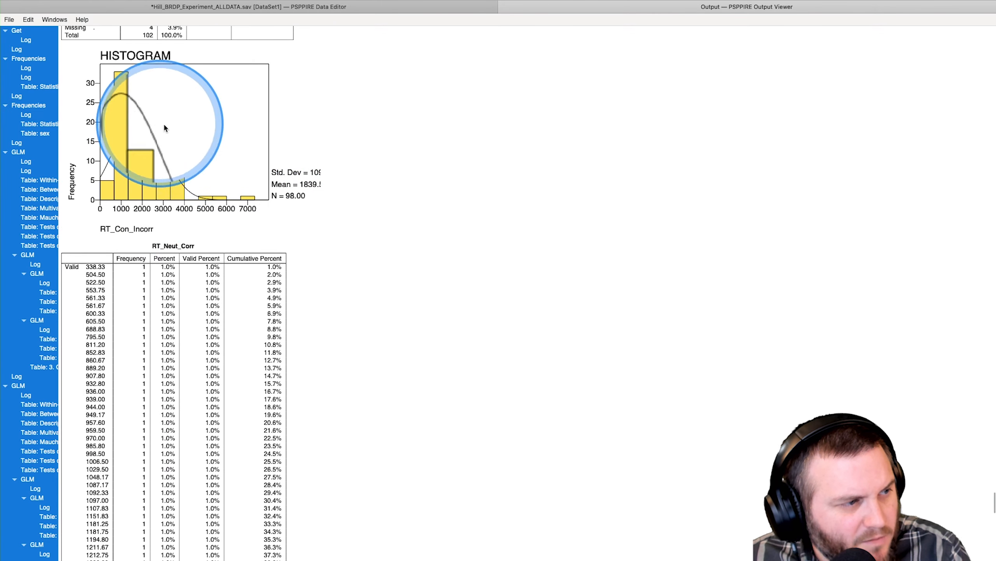
scroll(282, 193, "down", 20)
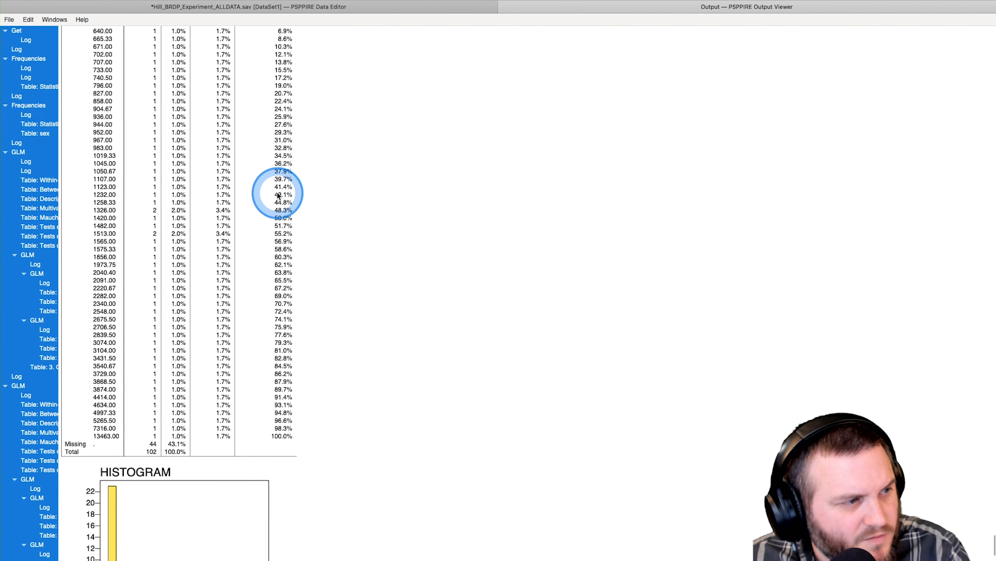
scroll(278, 195, "up", 10)
key("ctrl")
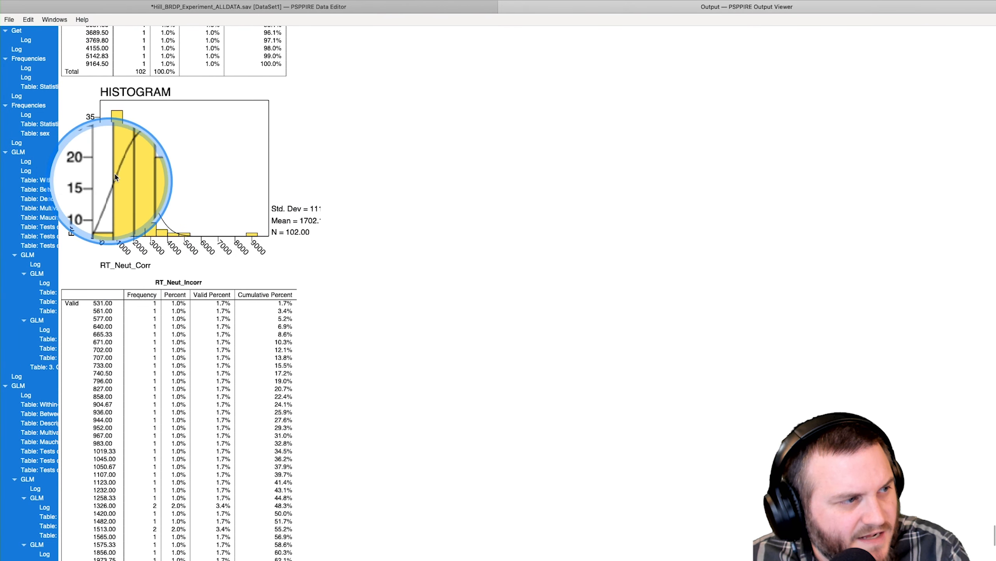
scroll(271, 223, "down", 1)
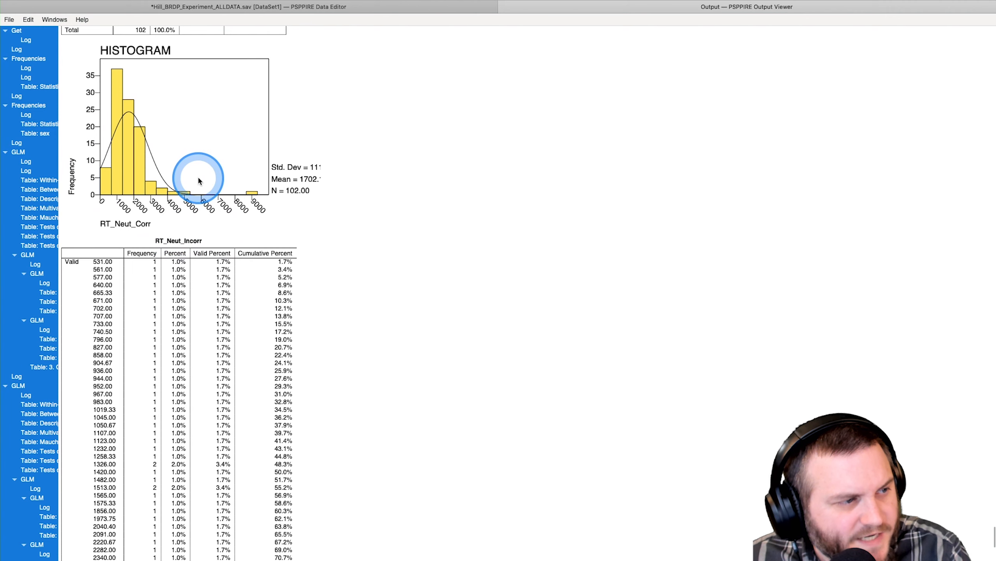
scroll(234, 167, "down", 9)
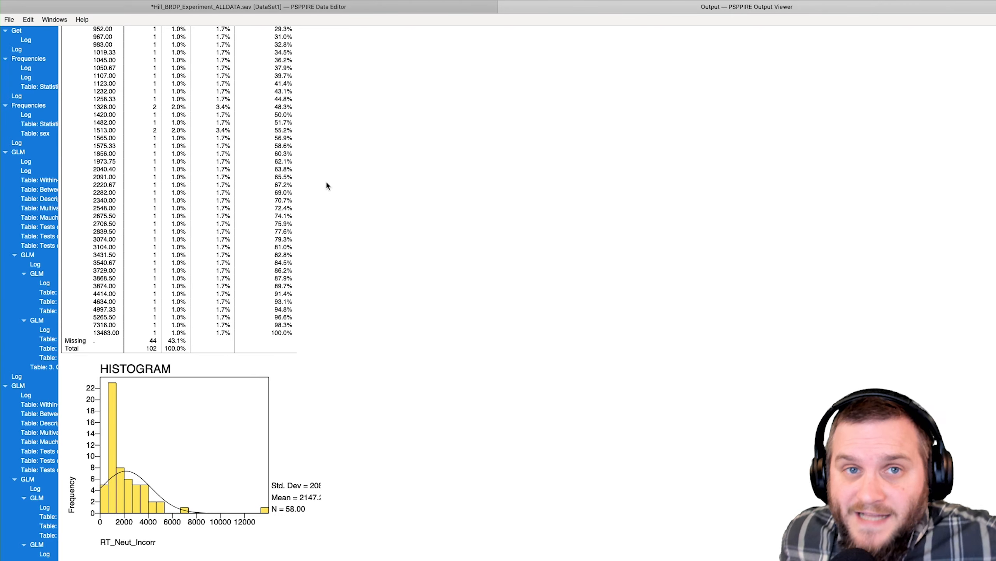
Review the reaction-time frequency tables and histograms in reverse order, from RT_Neut_Incorr back to the summary Statistics table
scroll(298, 245, "up", 20)
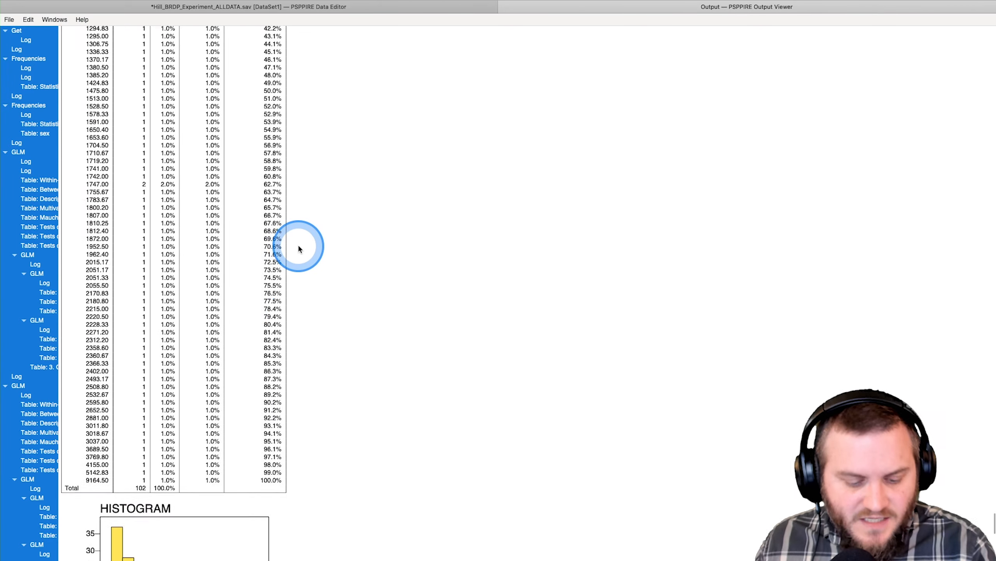
scroll(297, 244, "up", 20)
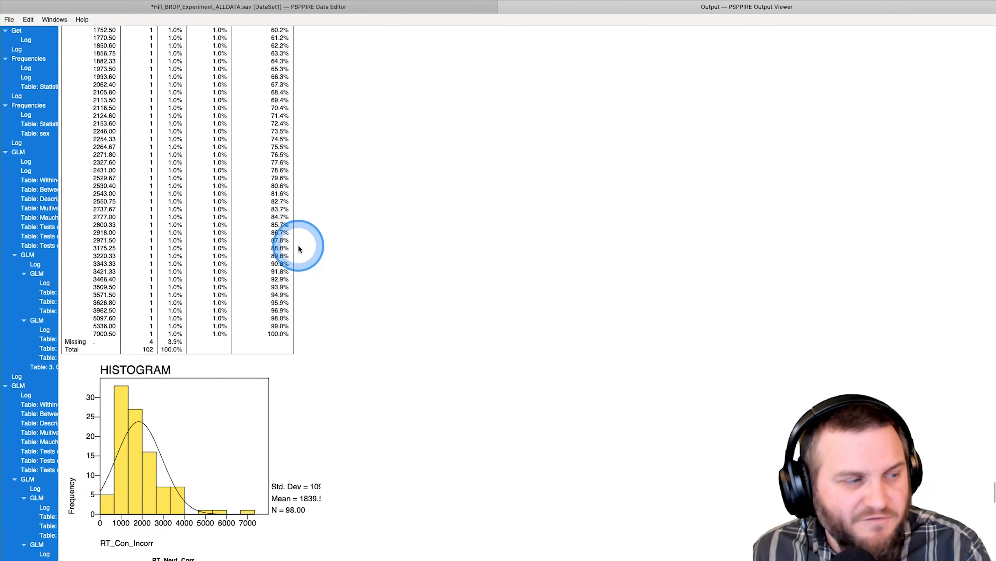
scroll(297, 249, "up", 20)
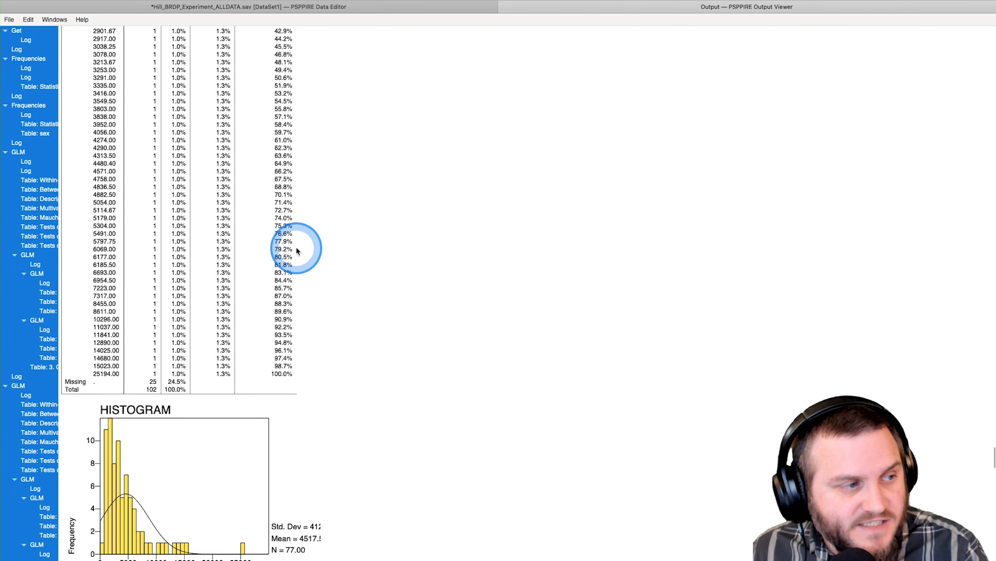
scroll(296, 249, "down", 10)
scroll(296, 249, "up", 3)
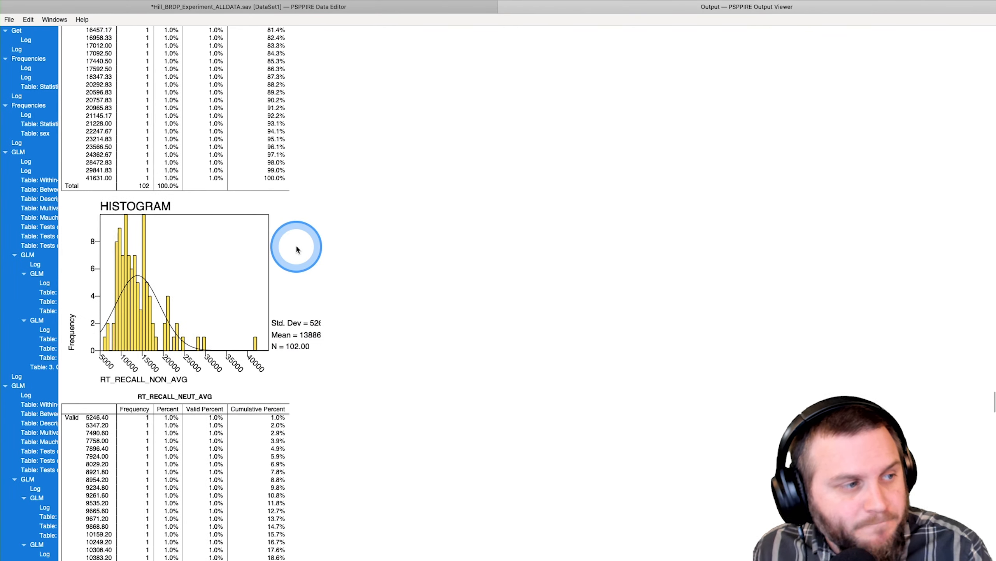
scroll(295, 248, "down", 9)
scroll(297, 248, "up", 20)
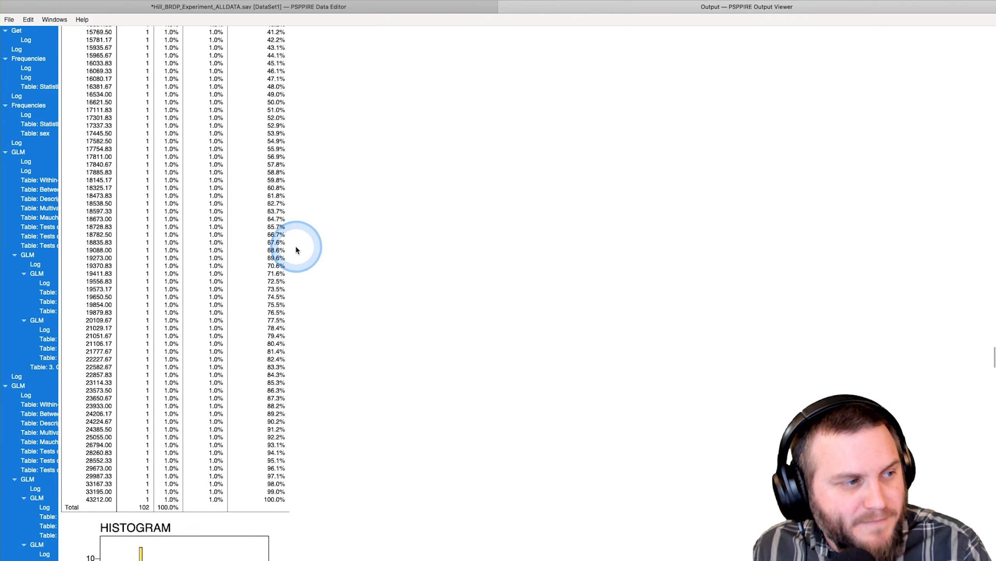
scroll(288, 243, "up", 20)
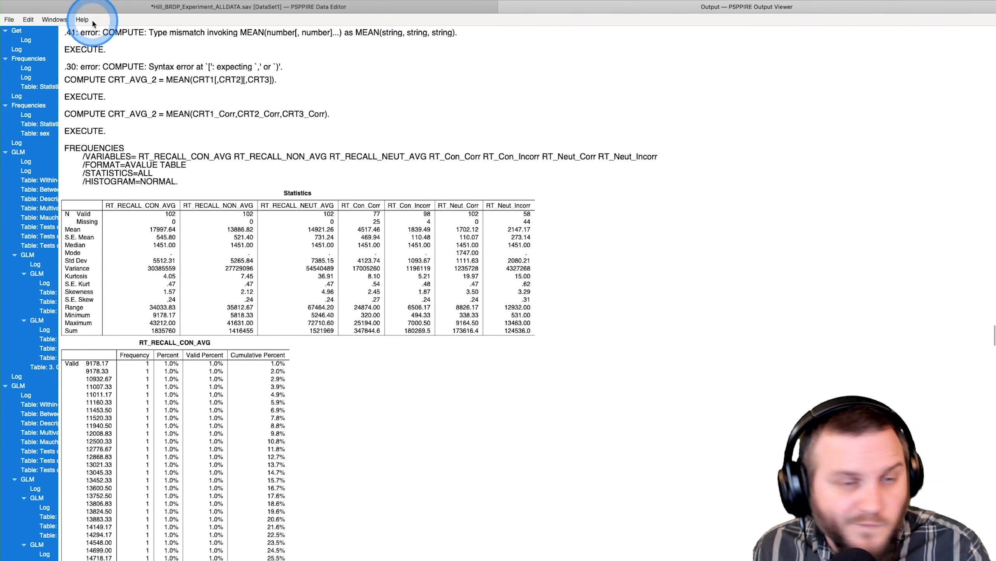
Check which descriptive statistics procedures the Data Editor offers, and return to the Output Viewer
left_click(255, 6)
left_click(134, 19)
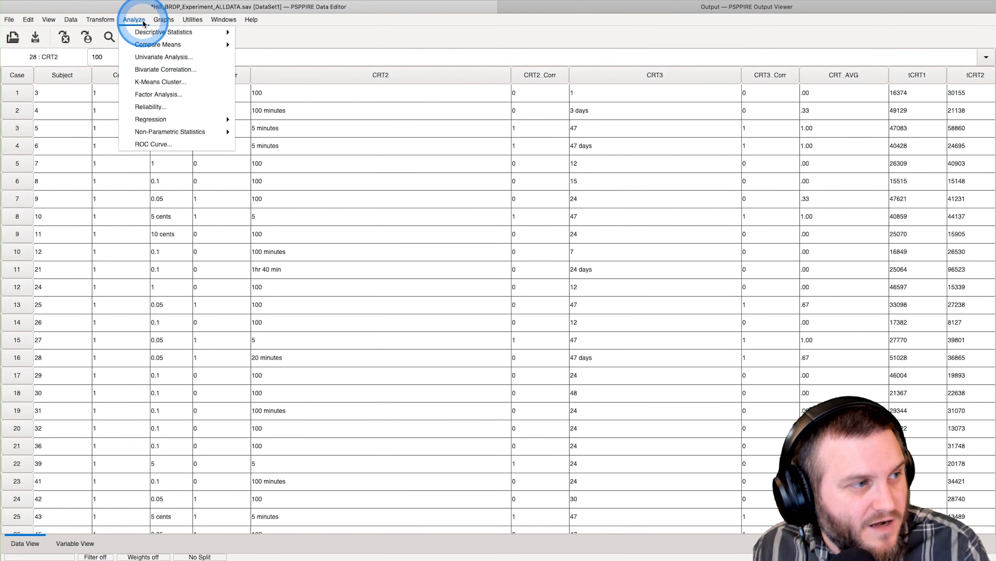
left_click(200, 33)
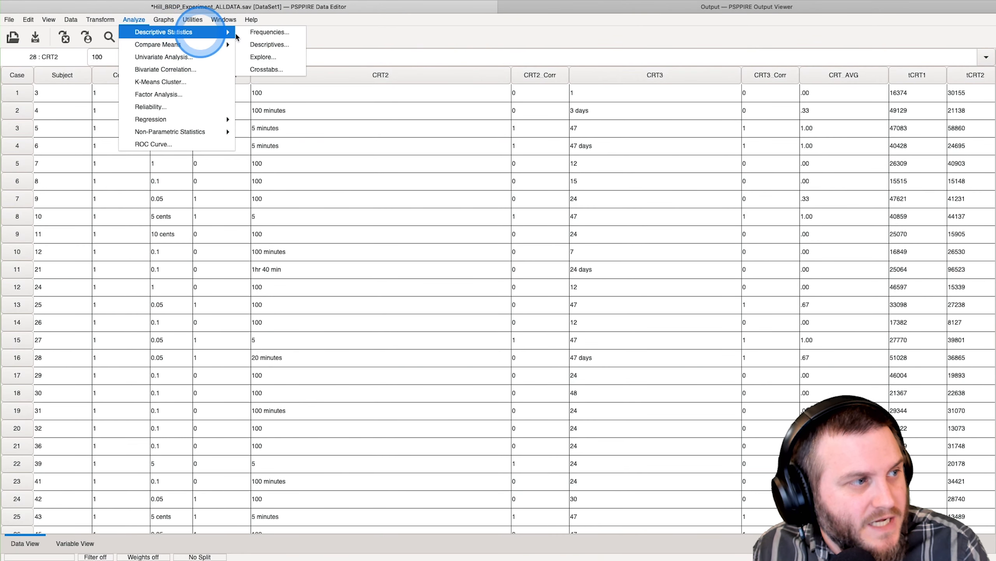
left_click(606, 9)
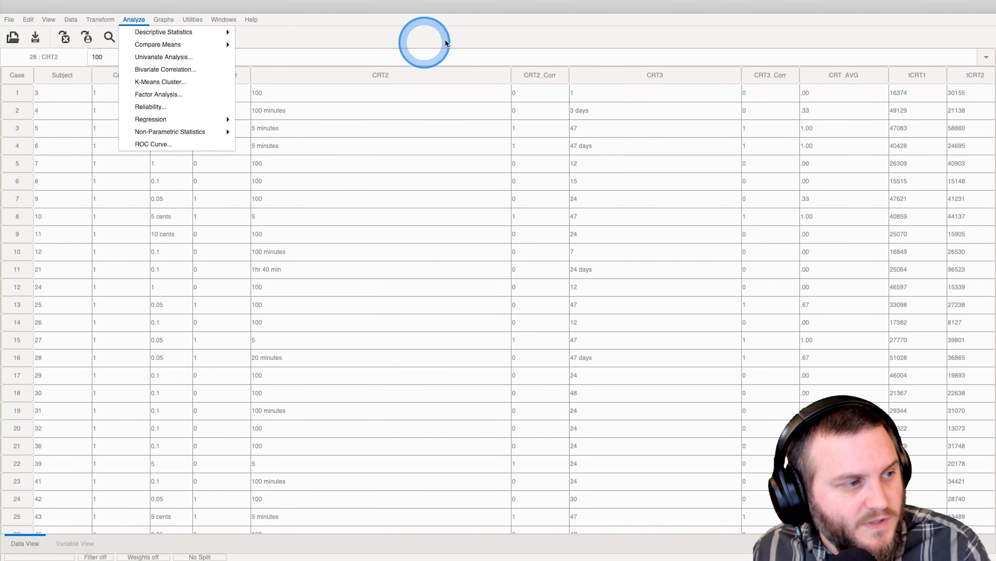
left_click(480, 27)
left_click(668, 9)
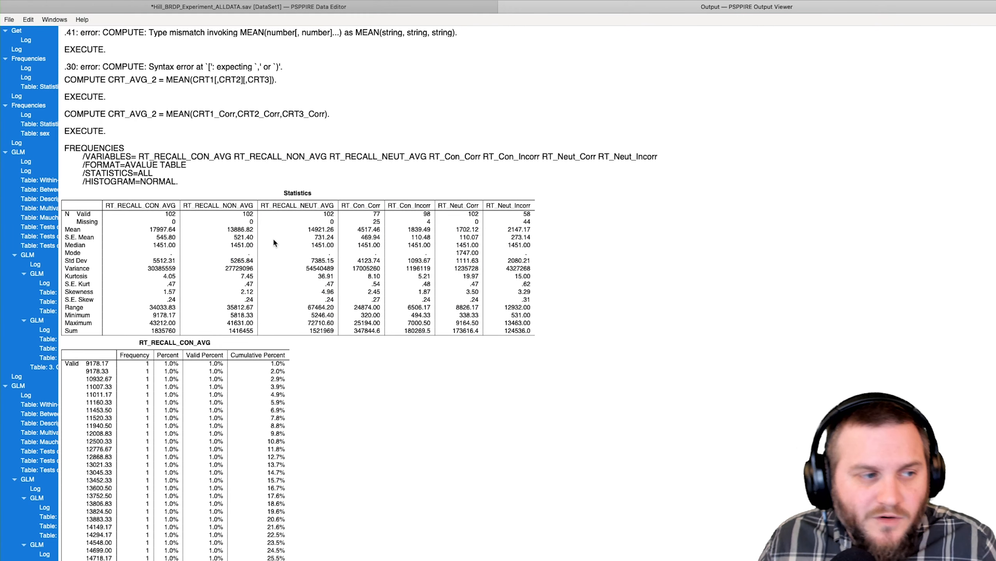
Review the Statistics table for all seven reaction-time variables and the RT_RECALL_CON_AVG histogram with its normal curve
scroll(229, 344, "down", 5)
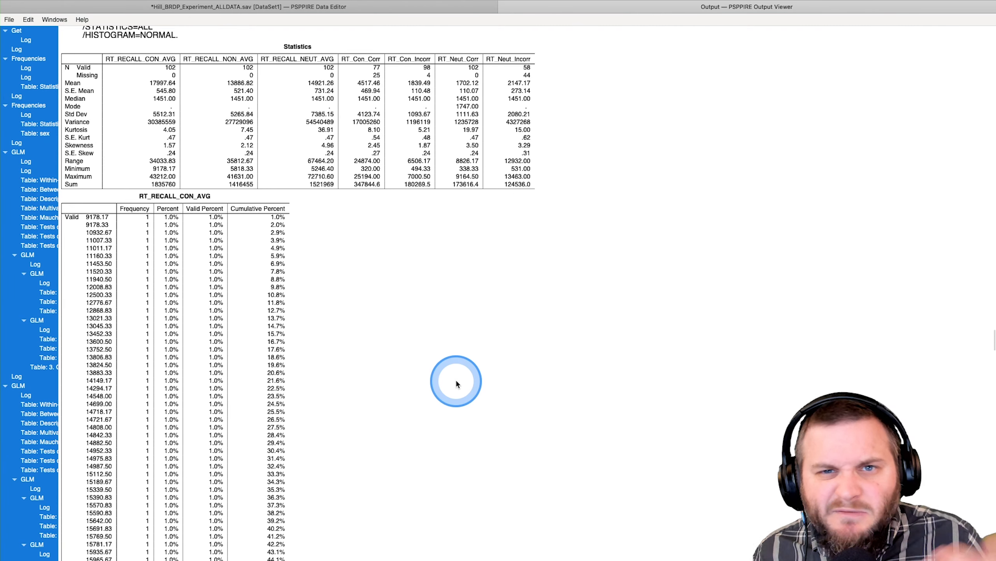
scroll(358, 330, "up", 3)
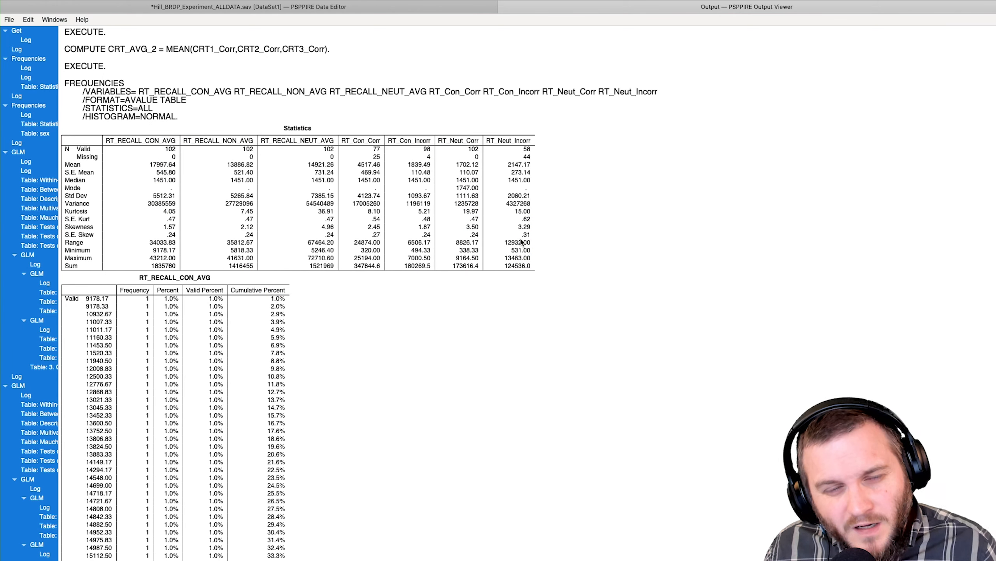
scroll(402, 309, "down", 15)
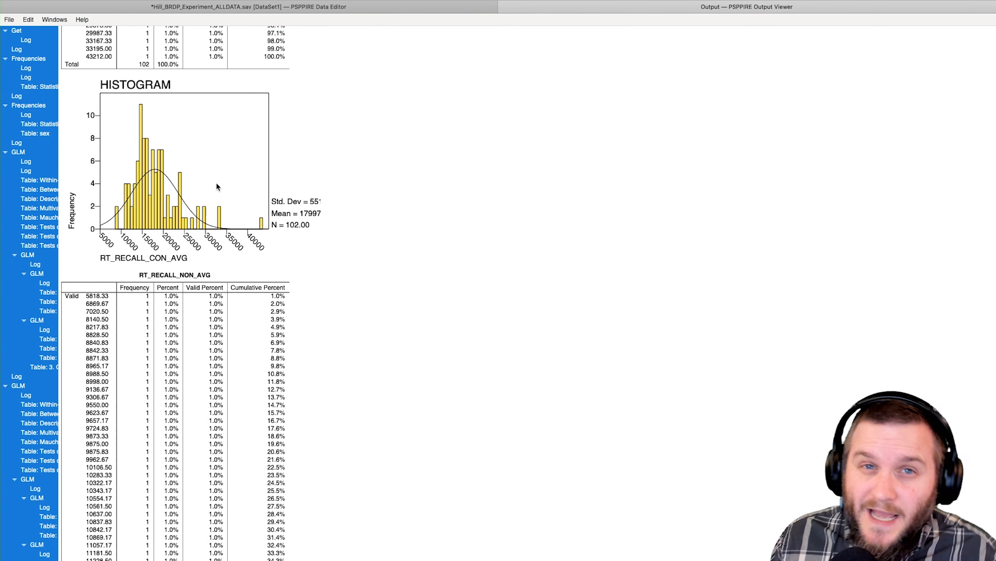
left_click(217, 187)
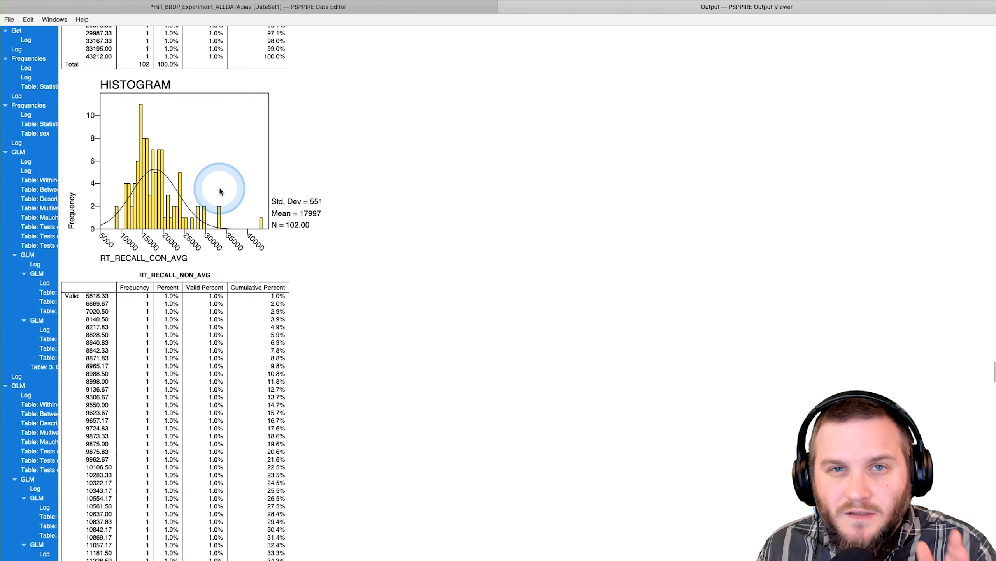
left_click(220, 191)
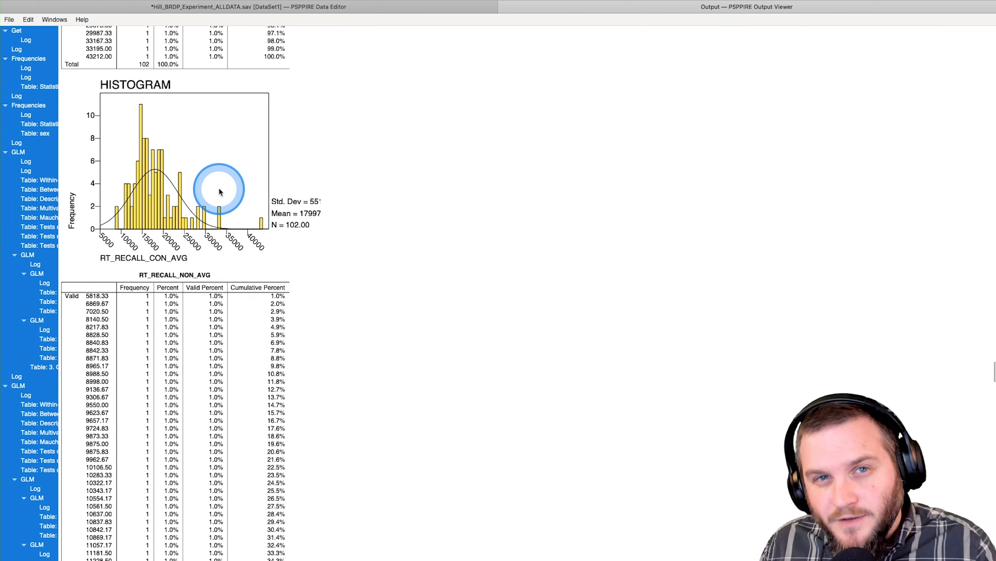